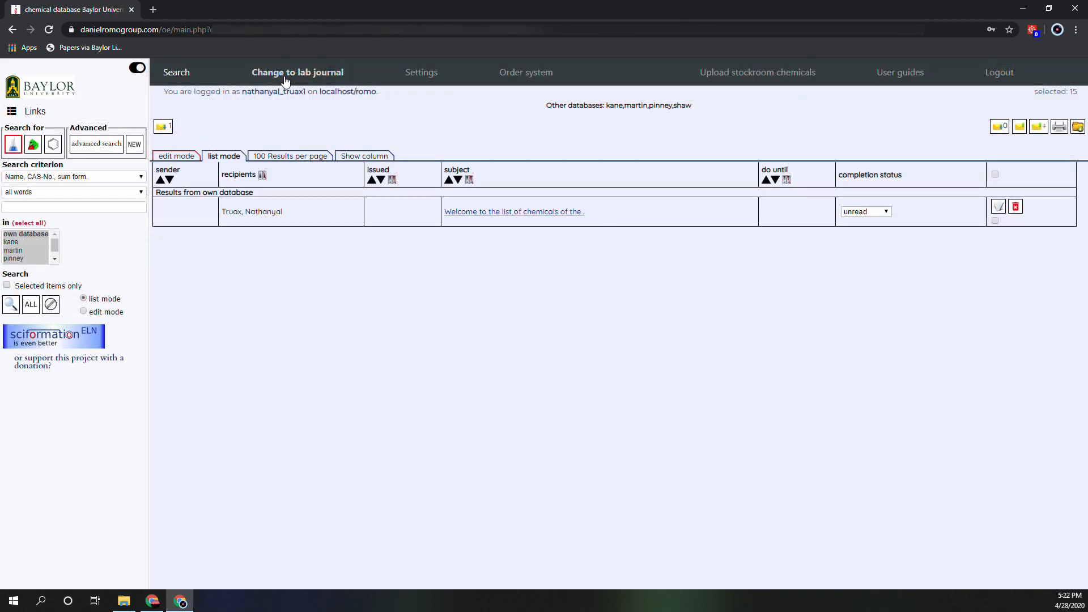
# Switch to the lab journal area, show the list of lab journals and start adding a new one.
pyautogui.click(285, 74)
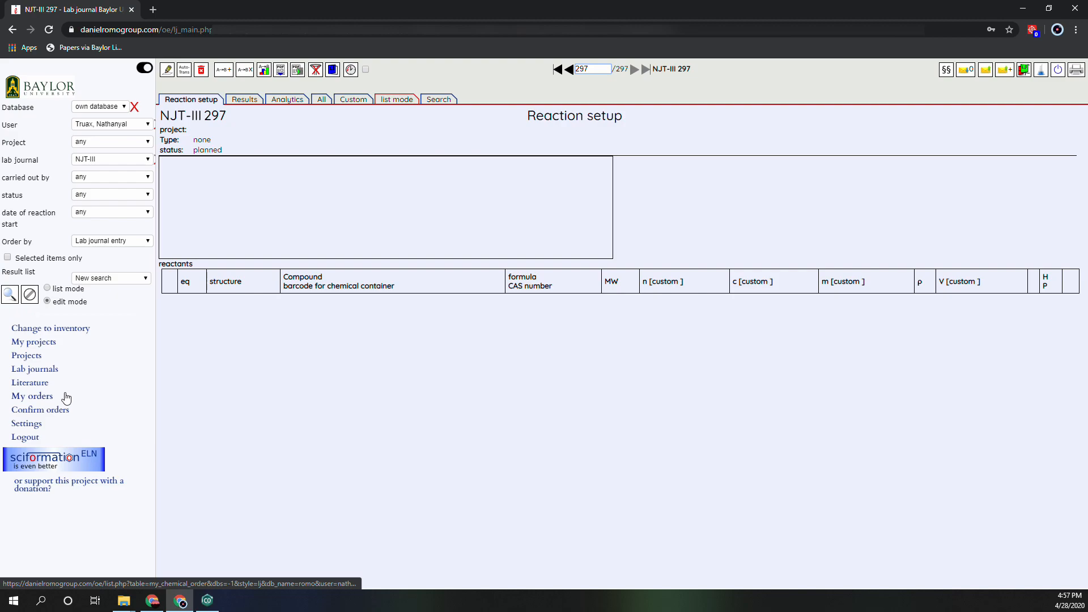
pyautogui.click(34, 373)
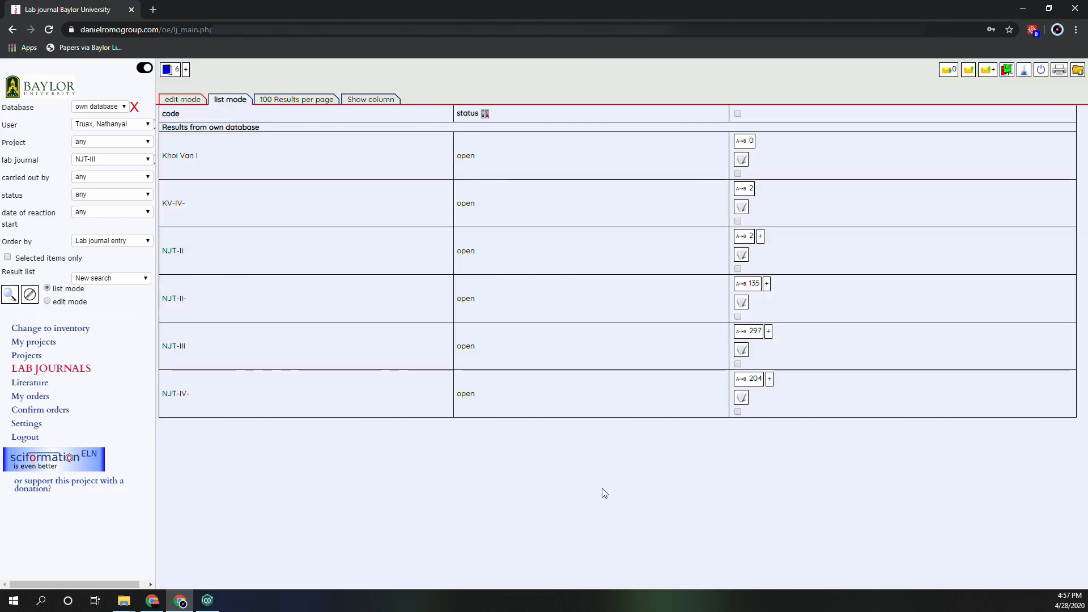
pyautogui.click(185, 70)
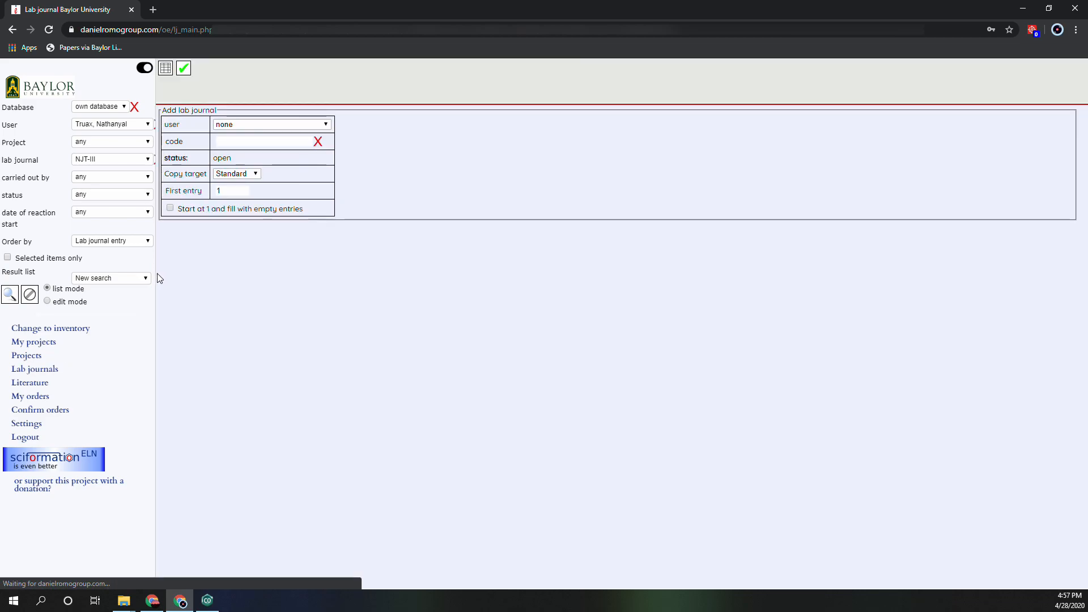
# Assign the new lab journal to the notebook owner's user account and set its code to NJT-IV-.
pyautogui.click(249, 126)
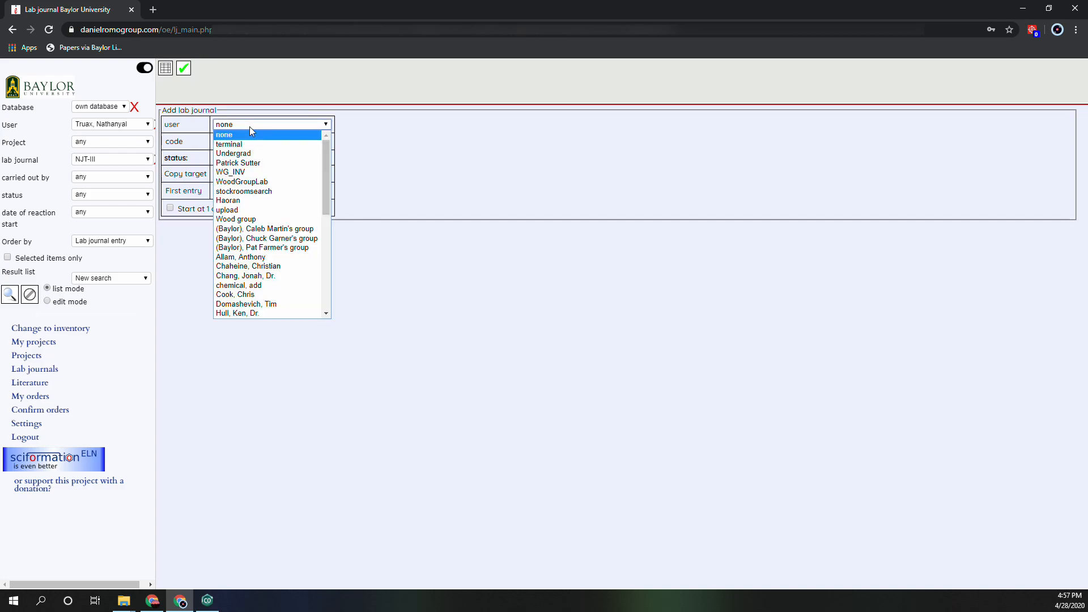
pyautogui.scroll(-5, 254, 152)
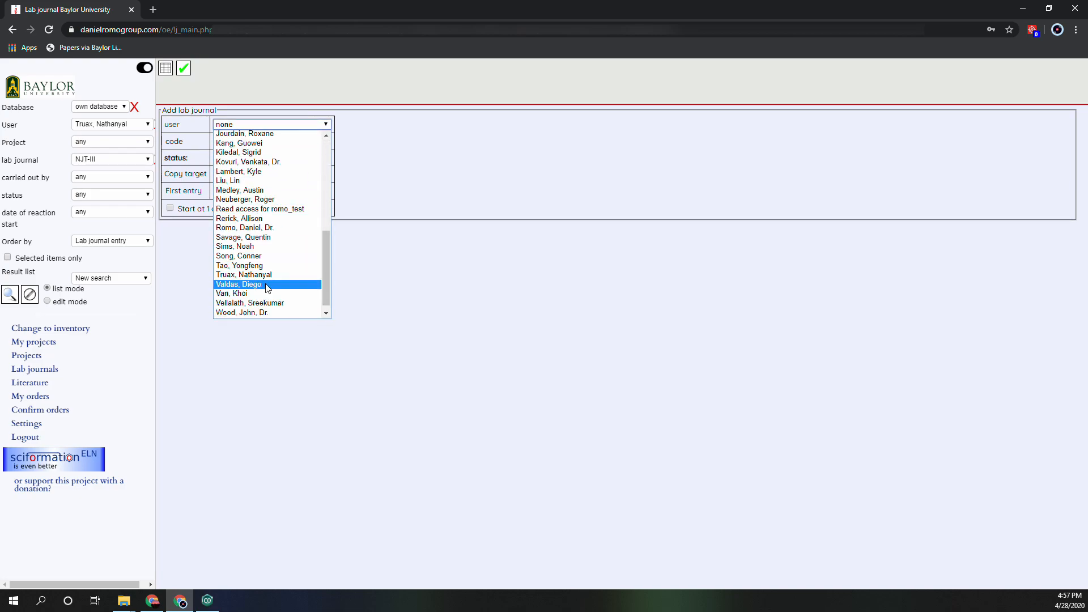
pyautogui.click(267, 277)
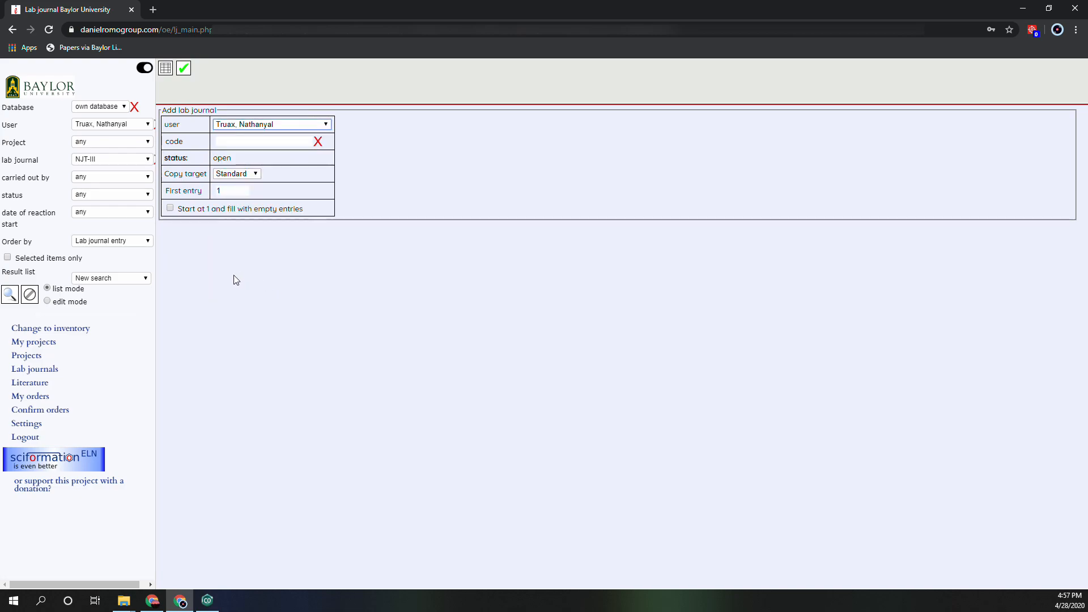
pyautogui.click(225, 141)
pyautogui.click(393, 248)
pyautogui.click(259, 141)
pyautogui.click(253, 161)
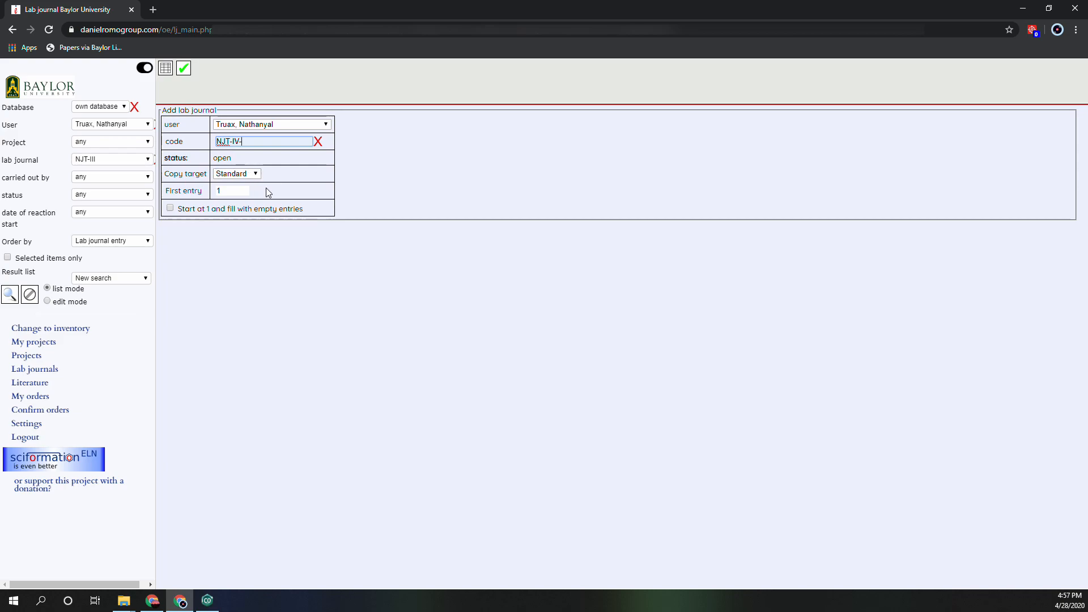
# Enable starting at 1 and filling with empty entries, leave the first entry at 1, and save the new lab journal.
pyautogui.doubleClick(218, 190)
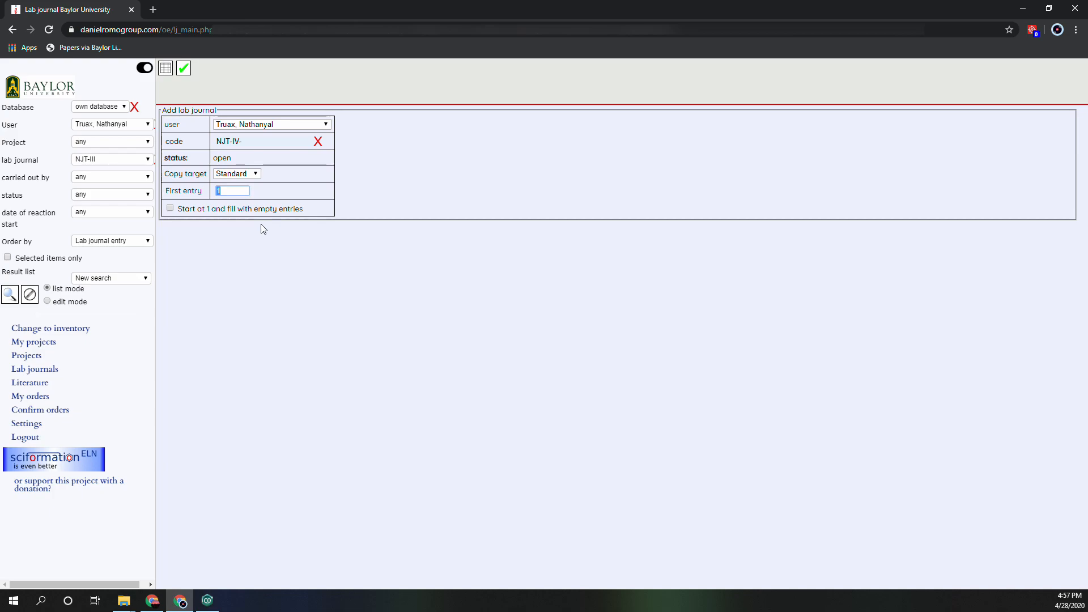
pyautogui.click(170, 208)
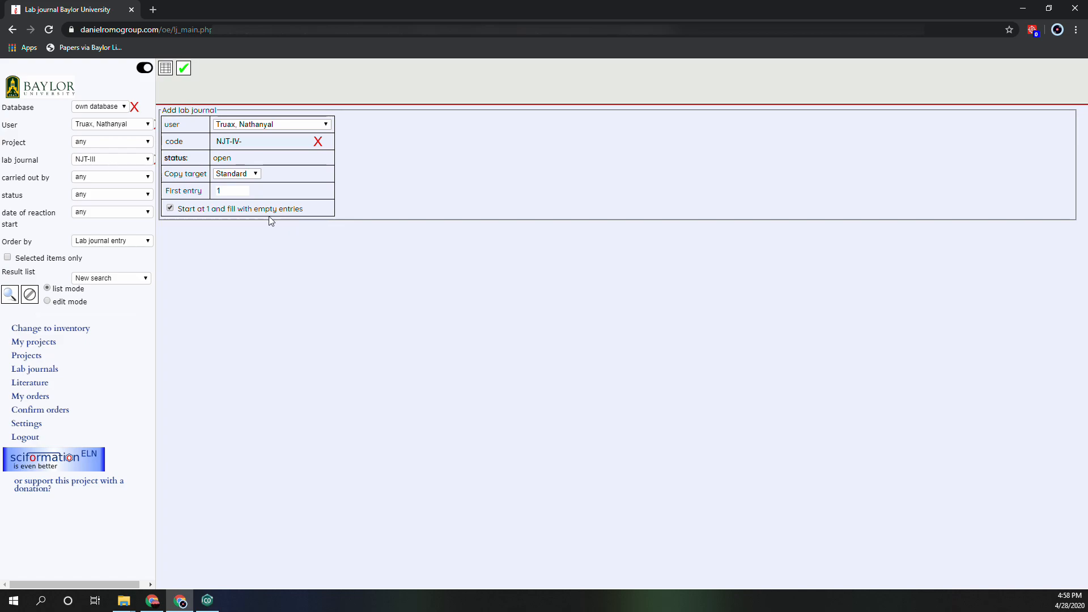
pyautogui.click(184, 70)
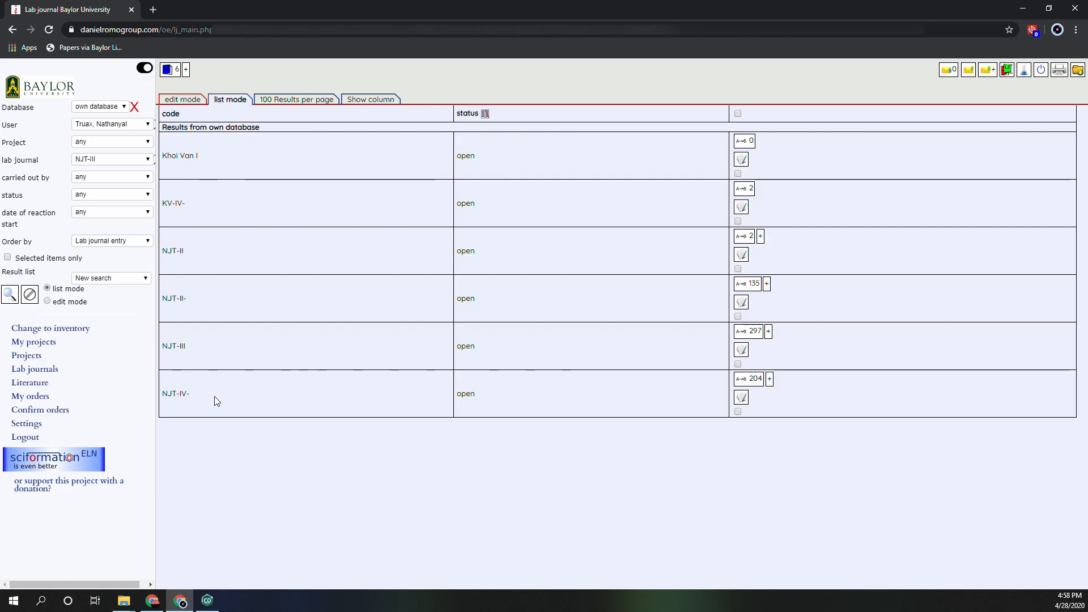
# List the reactions of lab journal NJT-IV-, look through the entries and show them in the reaction setup view.
pyautogui.click(752, 382)
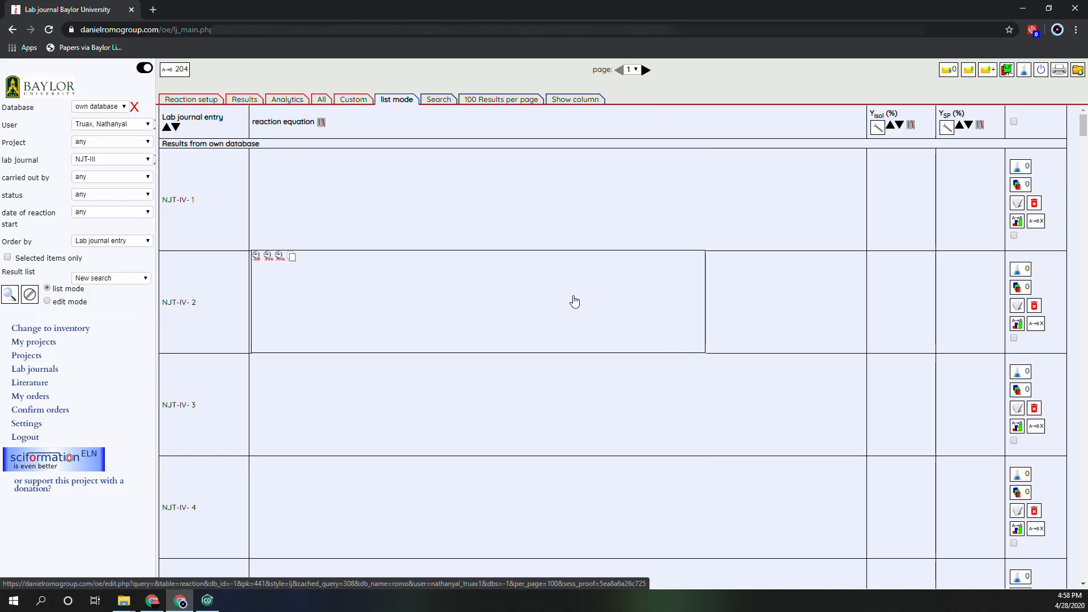
pyautogui.scroll(-9, 555, 270)
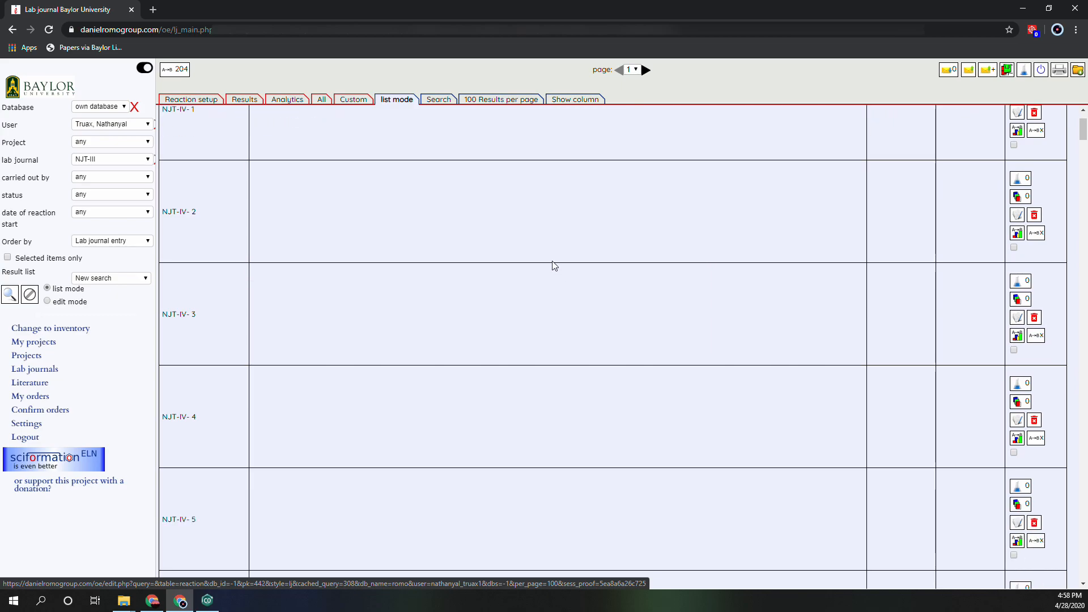
pyautogui.scroll(10, 528, 297)
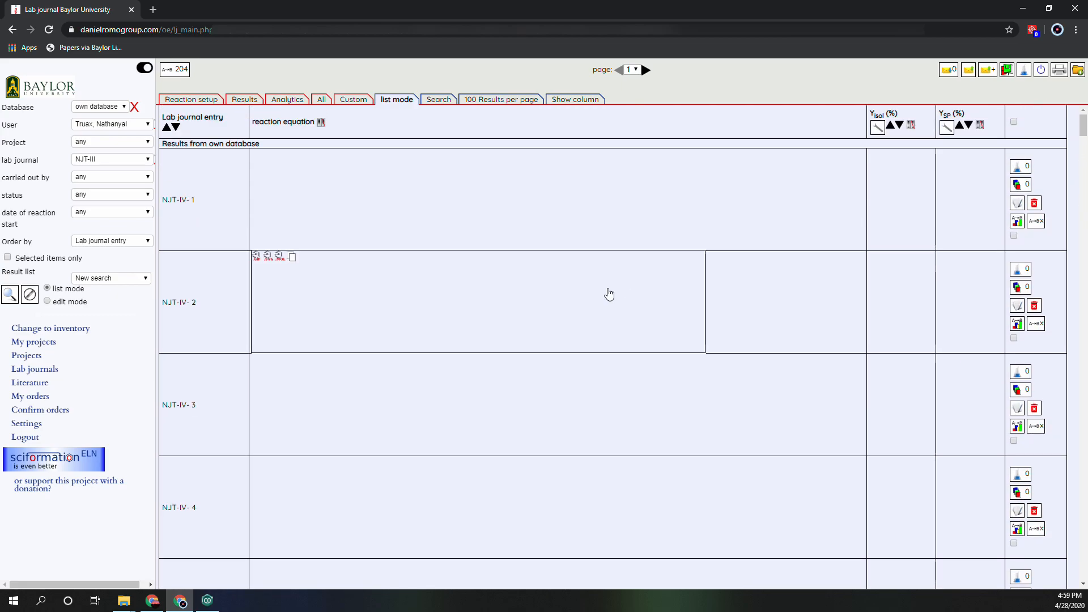
pyautogui.scroll(-2, 561, 453)
pyautogui.scroll(-2, 561, 453)
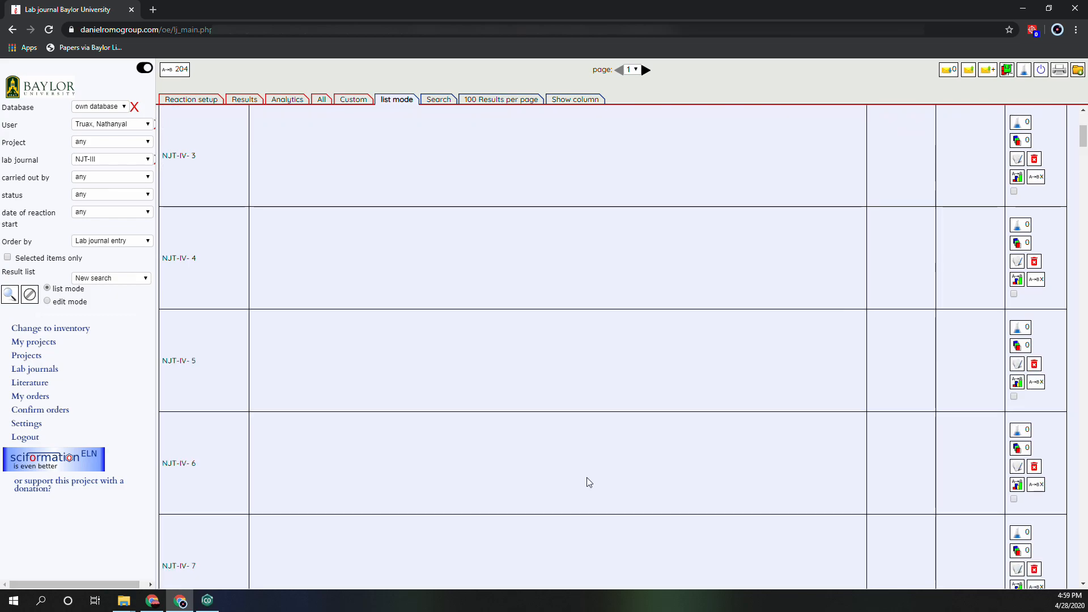
pyautogui.scroll(4, 524, 464)
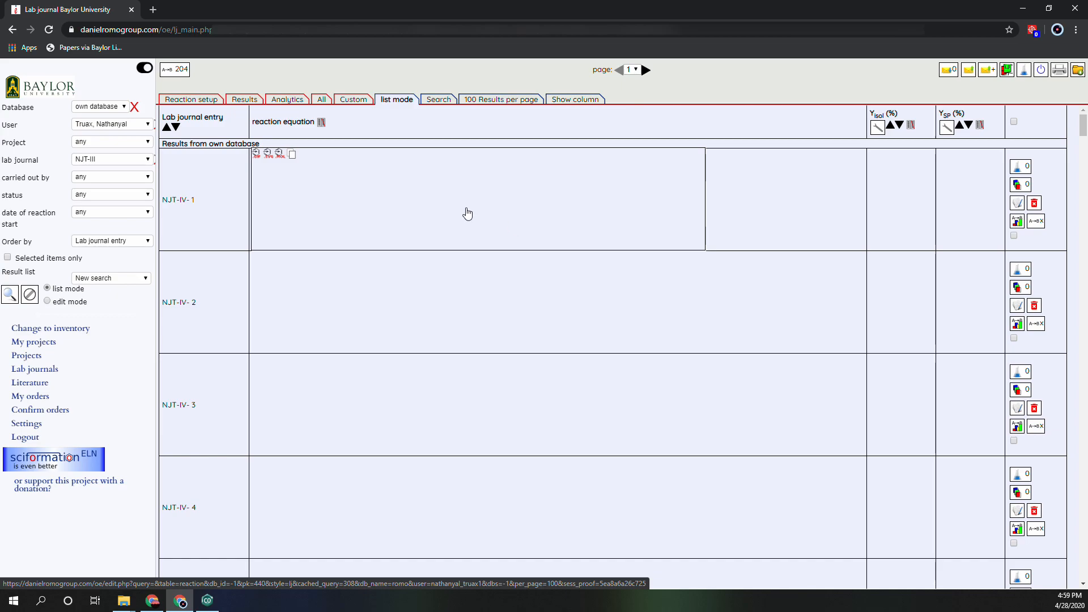
pyautogui.click(205, 100)
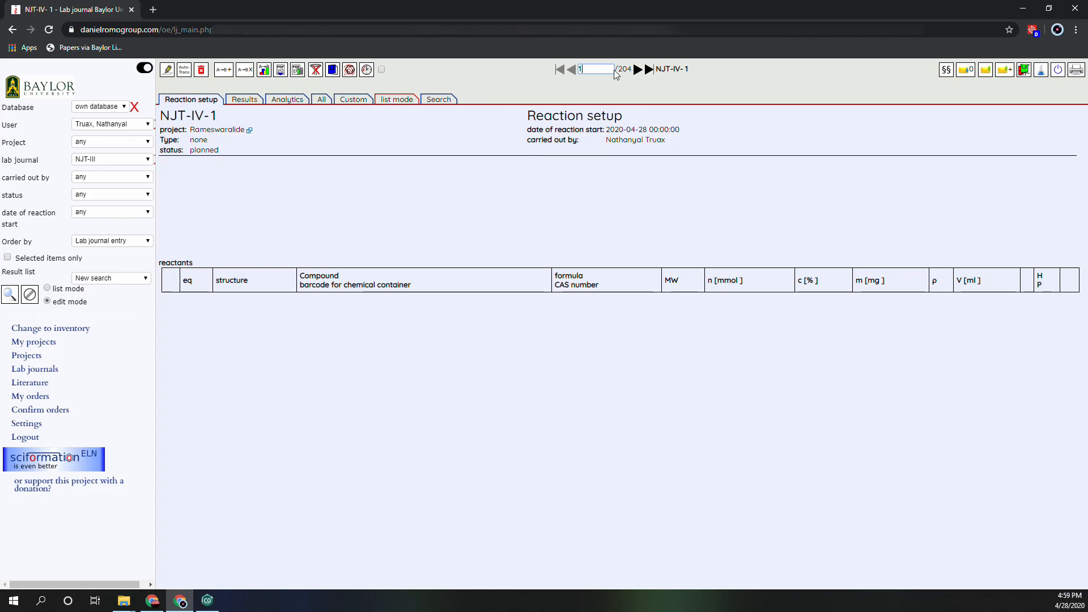
# Jump to reaction entry 204 and return to entry 1.
pyautogui.moveTo(413, 187)
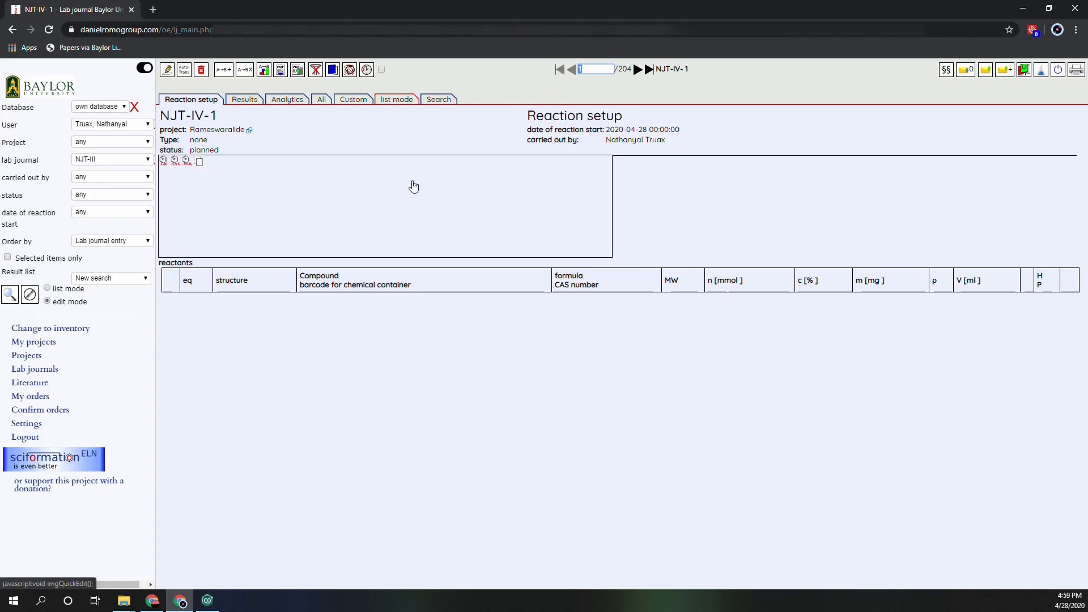
pyautogui.write('204')
pyautogui.press('Return')
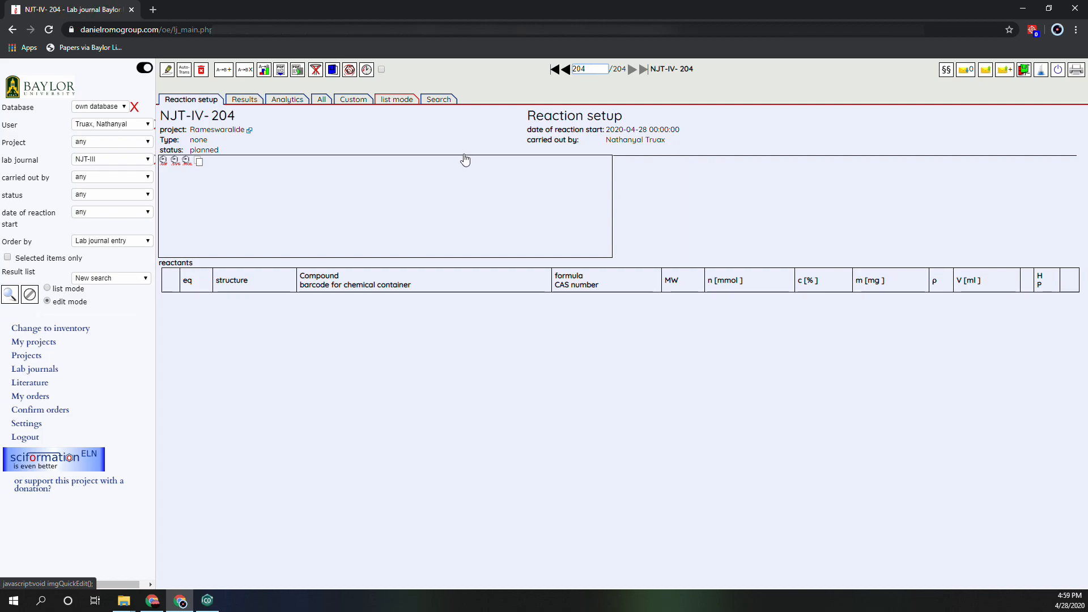
pyautogui.click(594, 65)
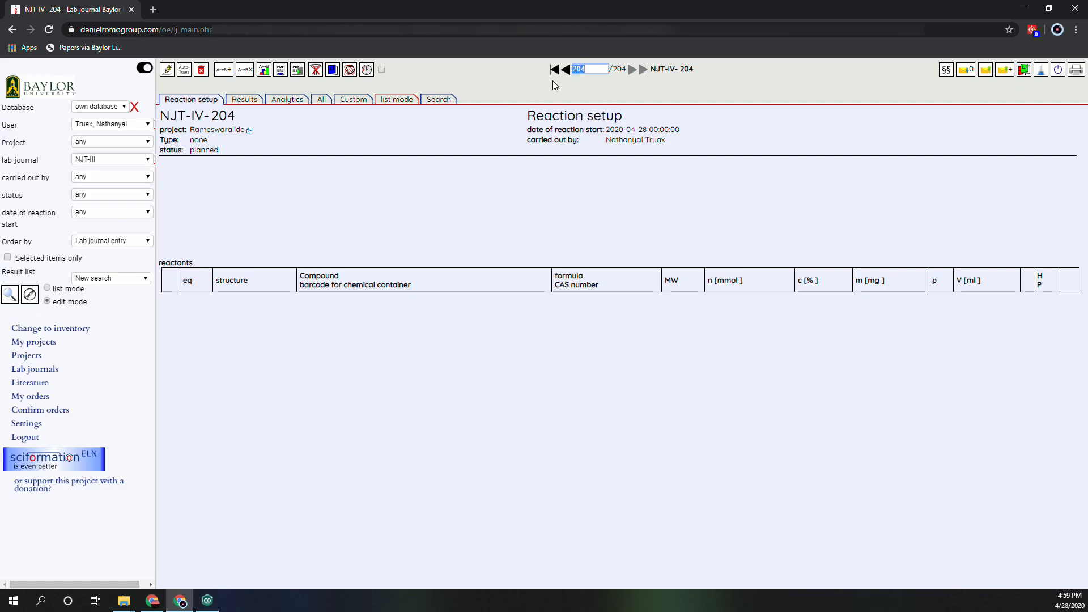
pyautogui.write('1')
pyautogui.press('Return')
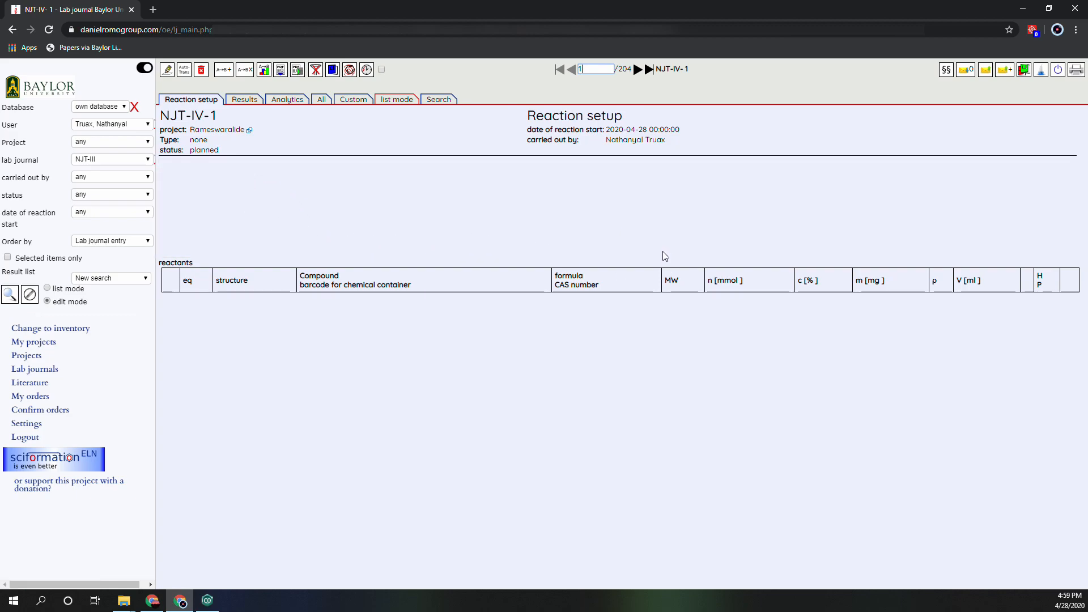
# Open entry NJT-IV-1 for editing and select Rameswaralide as its project.
pyautogui.click(388, 215)
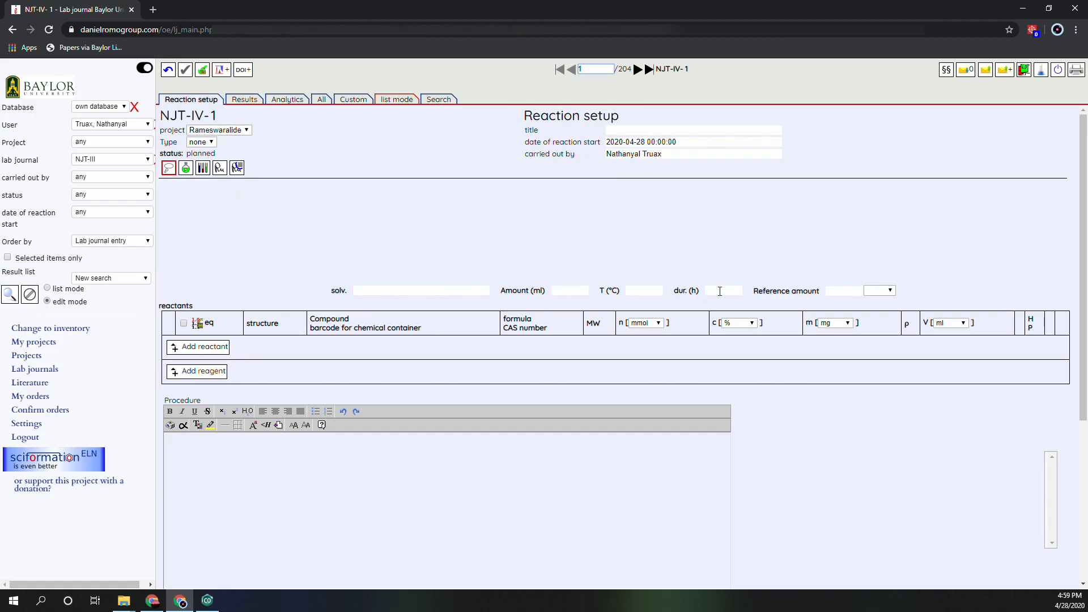
pyautogui.moveTo(398, 278)
pyautogui.click(247, 131)
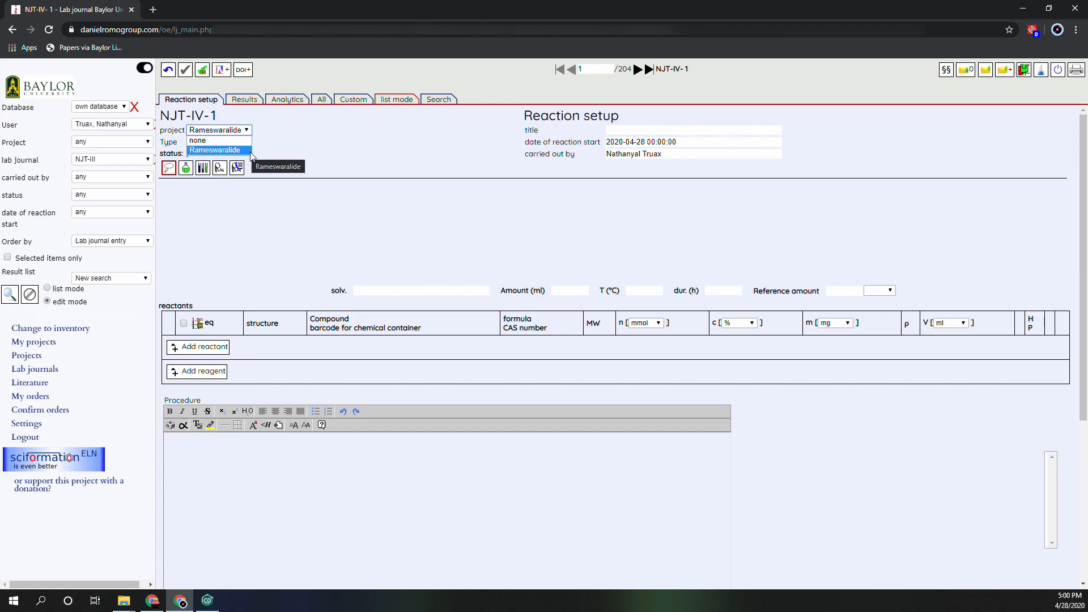
pyautogui.click(287, 152)
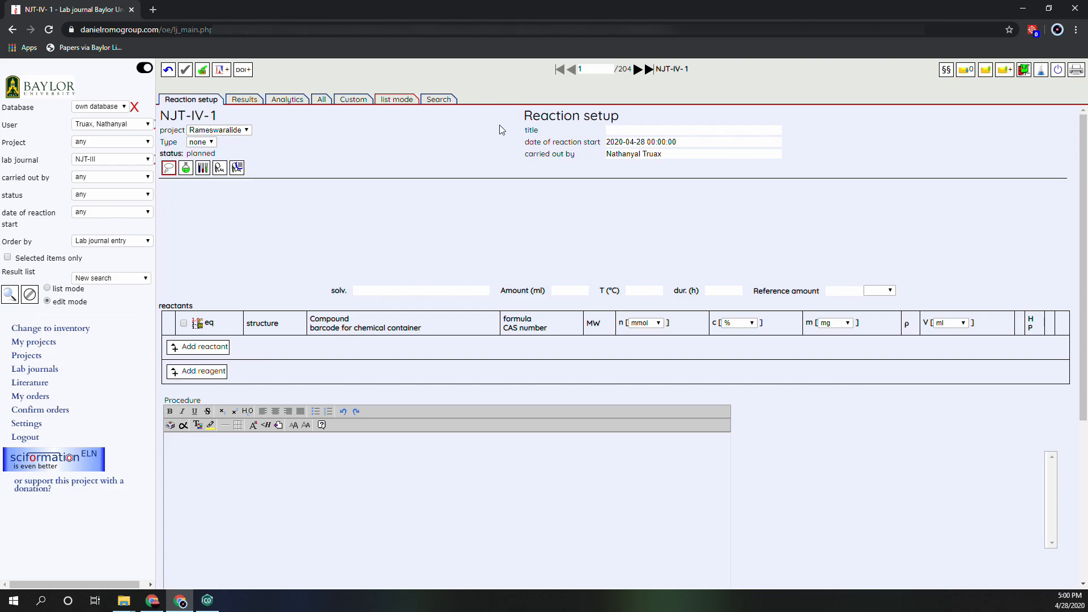
# Enter "TBS Protection of cyclopentenone" as the reaction title.
pyautogui.click(625, 134)
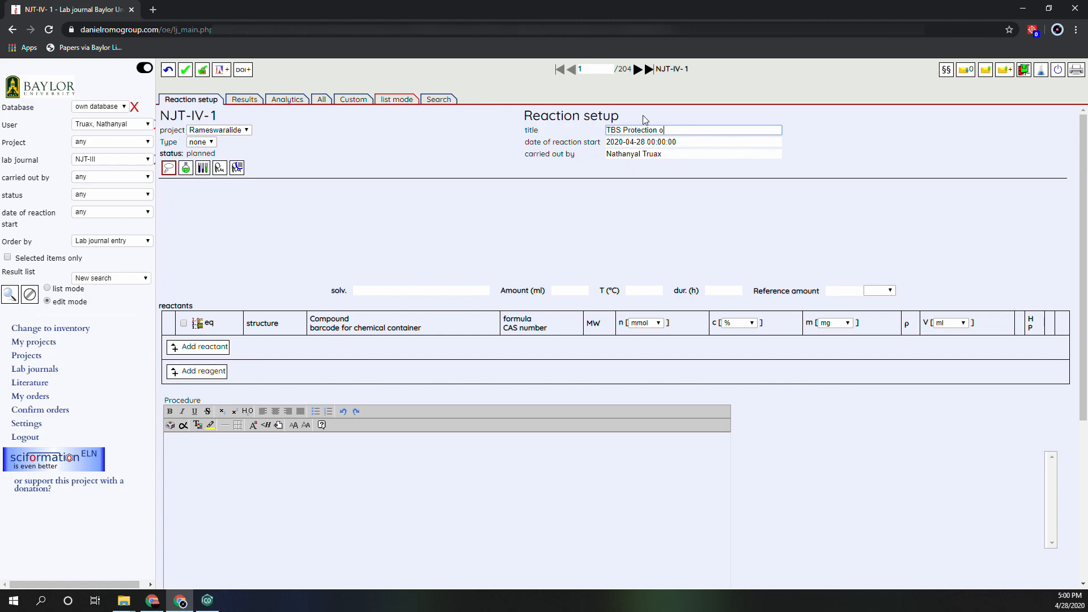
pyautogui.write('cyclopentenone')
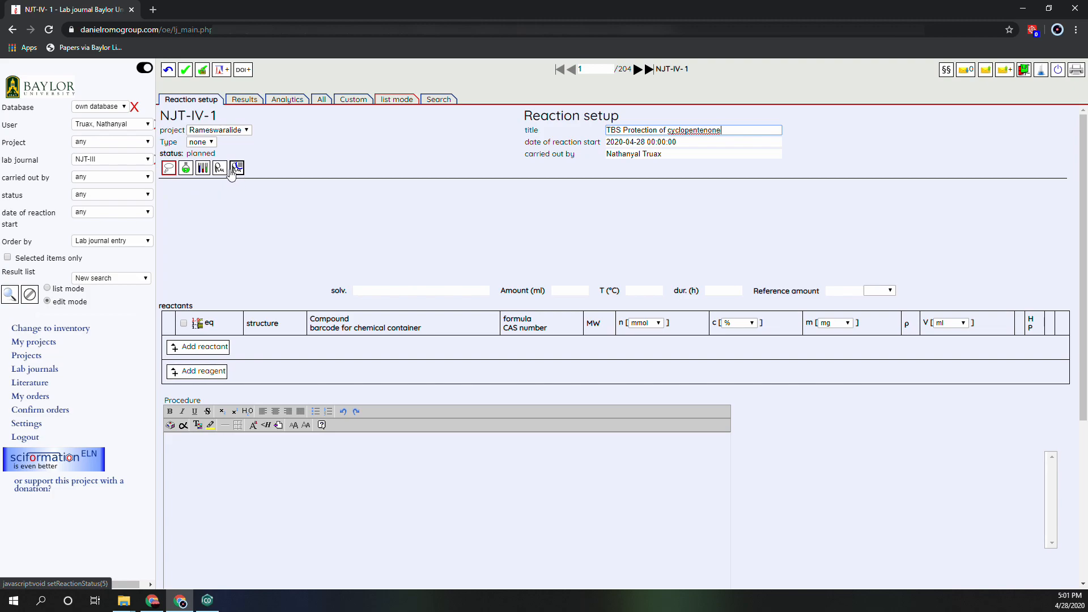
# Open the structure editor for the reaction scheme and place a five-membered ring before the reaction arrow.
pyautogui.moveTo(253, 221)
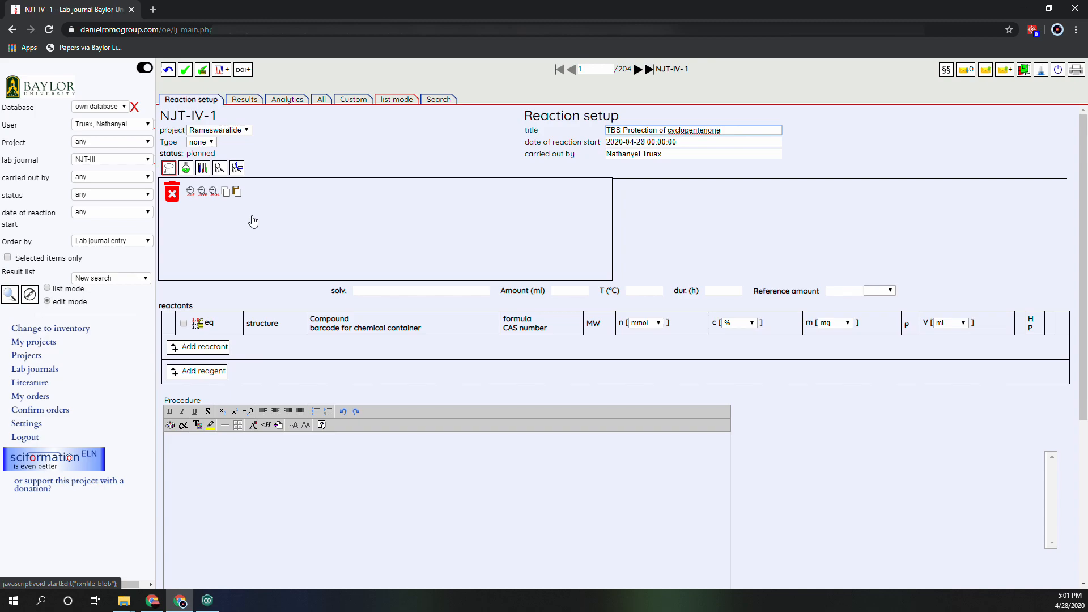
pyautogui.click(254, 219)
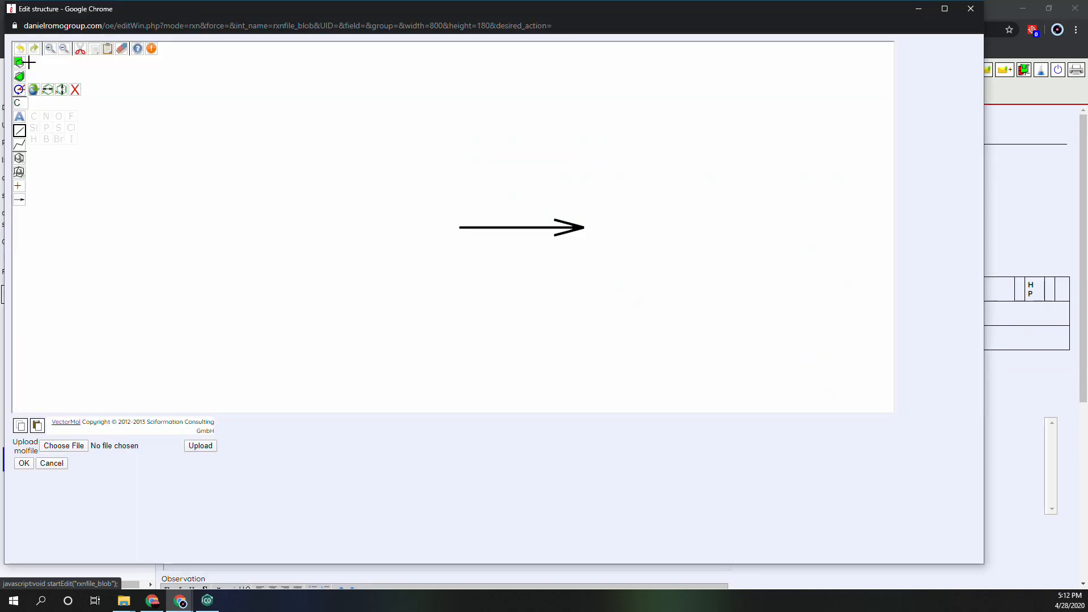
pyautogui.click(19, 158)
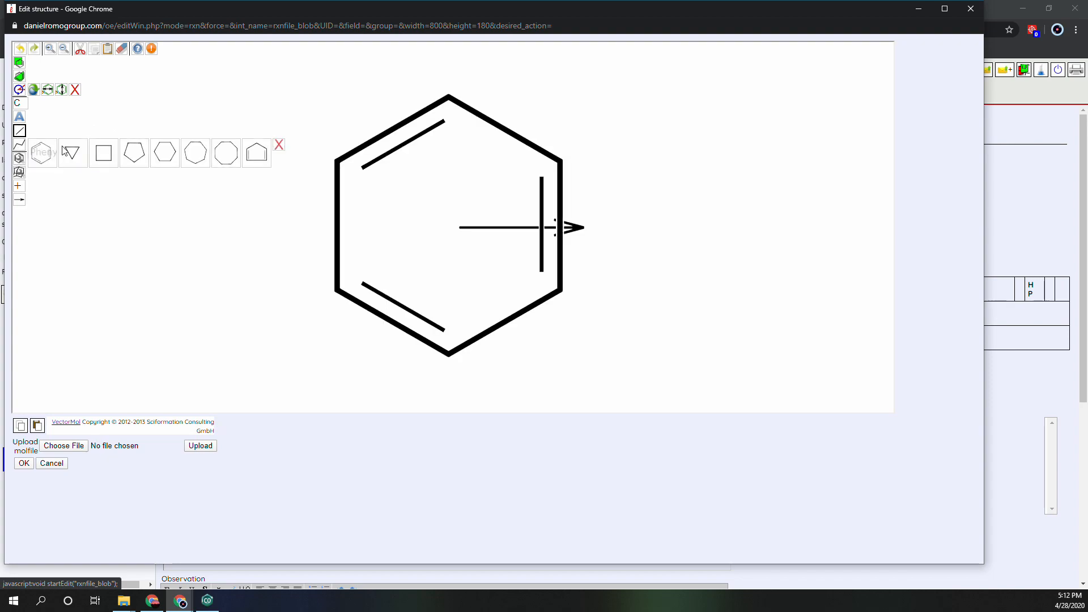
pyautogui.click(133, 158)
pyautogui.click(334, 219)
# Turn the ring into a hydroxycyclopentenone by adding a double-bonded oxygen, a ring double bond and an OH group on the lower carbon.
pyautogui.click(19, 131)
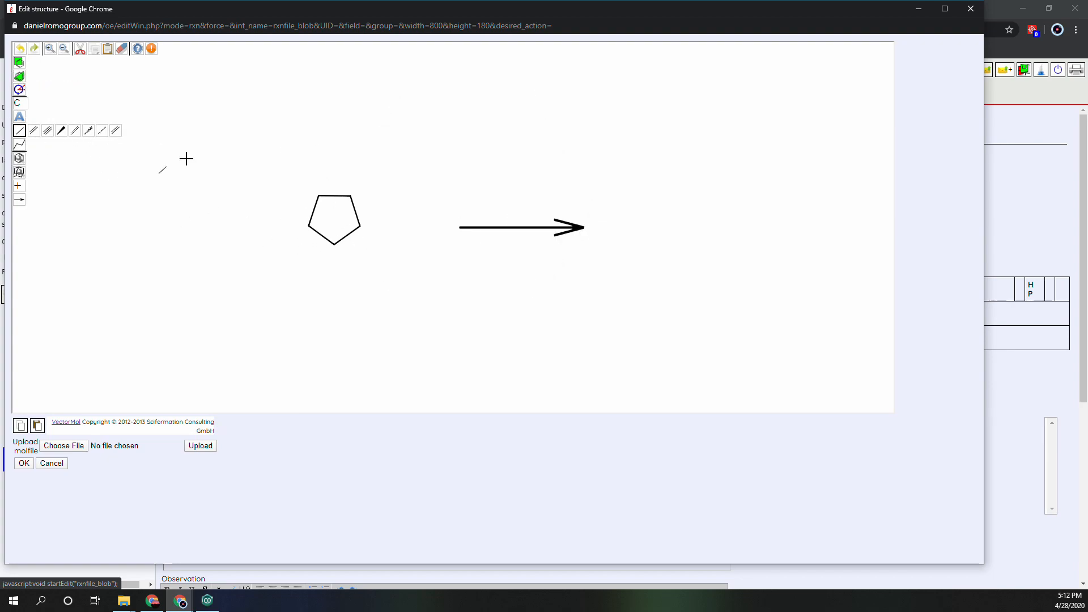
pyautogui.click(319, 196)
pyautogui.click(311, 188)
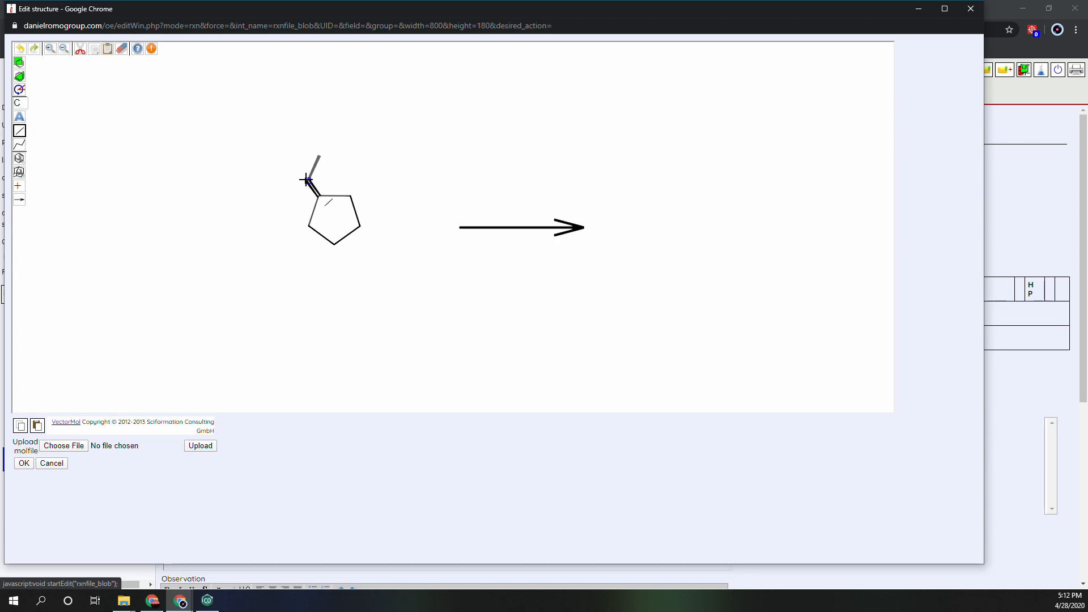
pyautogui.click(354, 211)
pyautogui.click(334, 245)
pyautogui.press('o')
pyautogui.click(305, 182)
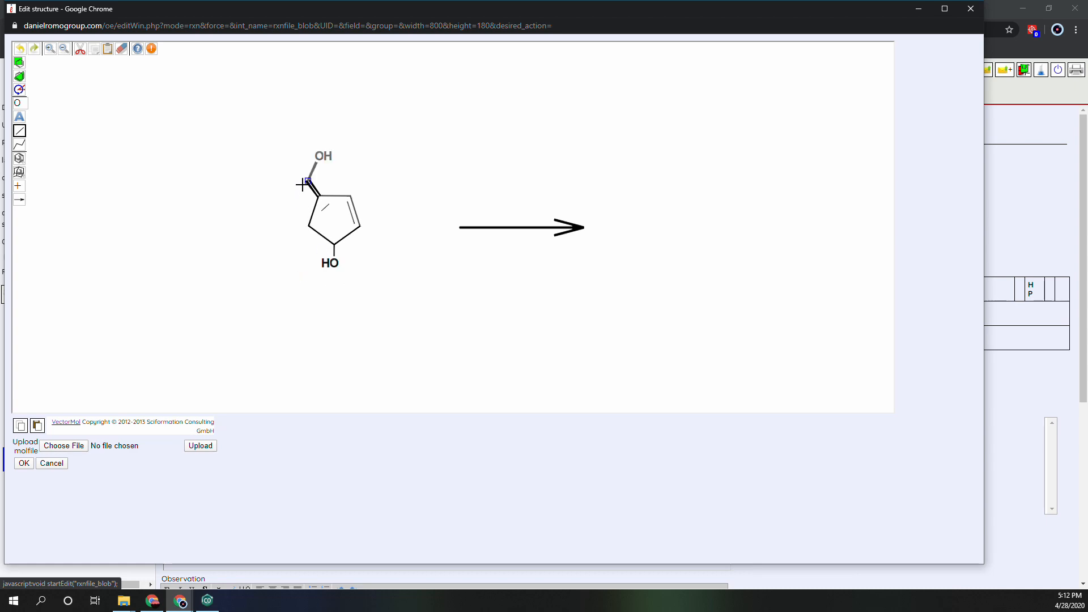
pyautogui.click(302, 184)
# Copy the complete hydroxycyclopentenone structure and paste it after the reaction arrow as the product.
pyautogui.moveTo(32, 106)
pyautogui.click(19, 62)
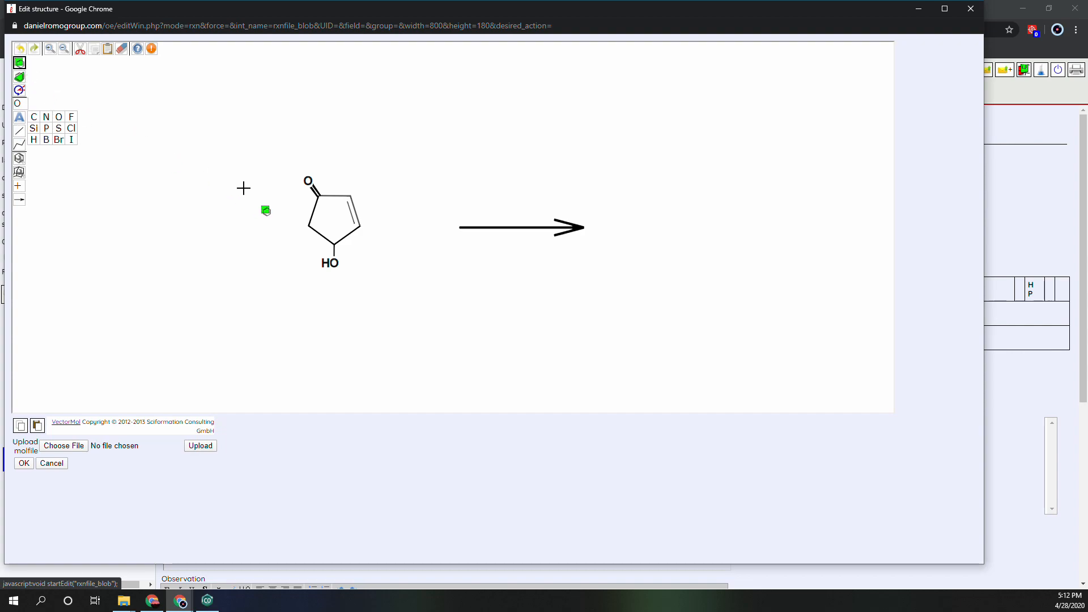
pyautogui.moveTo(275, 164); pyautogui.dragTo(381, 318)
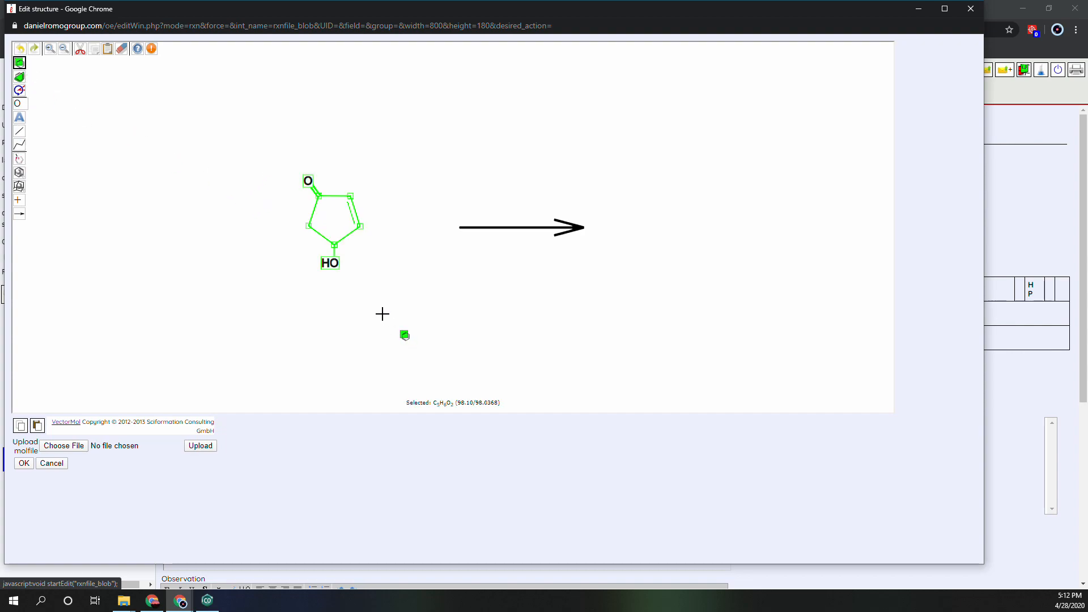
pyautogui.hotkey('ctrl', 'c')
pyautogui.hotkey('ctrl', 'v')
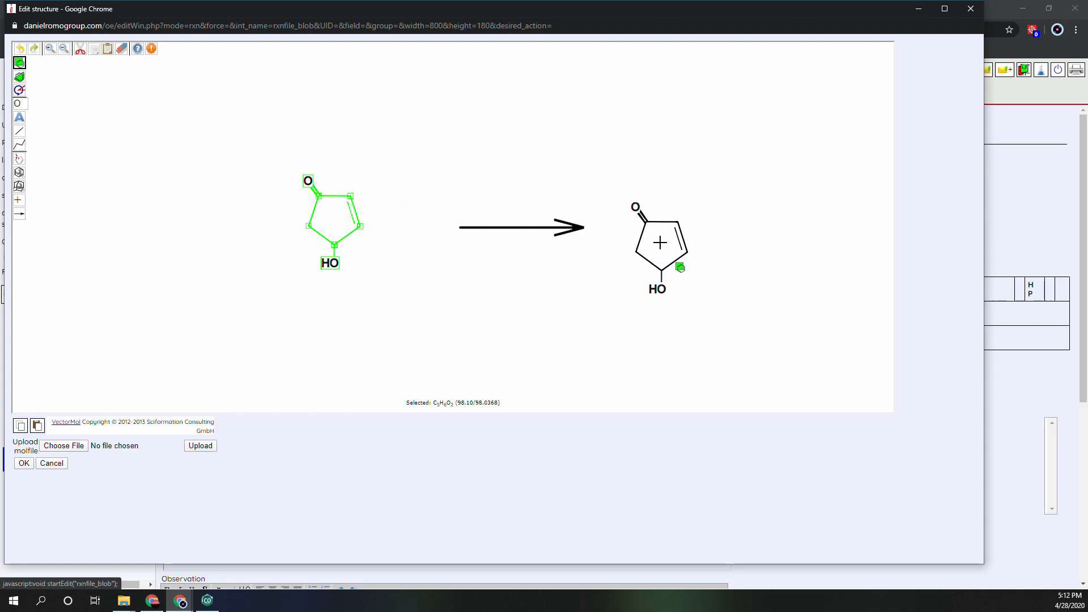
pyautogui.click(685, 252)
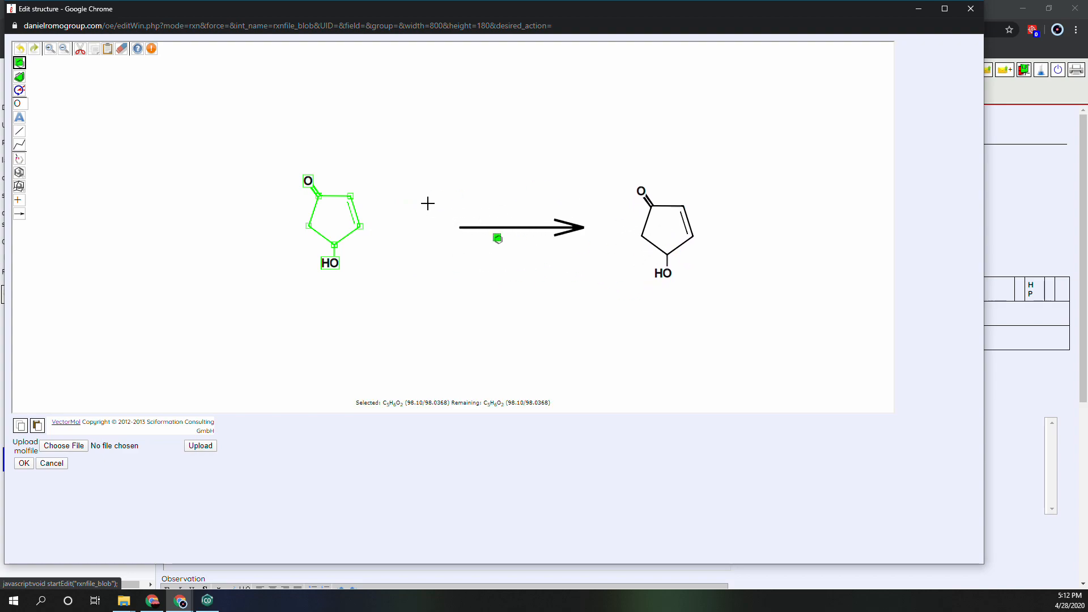
# Extend the product's OH oxygen with two linked carbons, adding two methyl branches on the first carbon and three on the second.
pyautogui.click(23, 134)
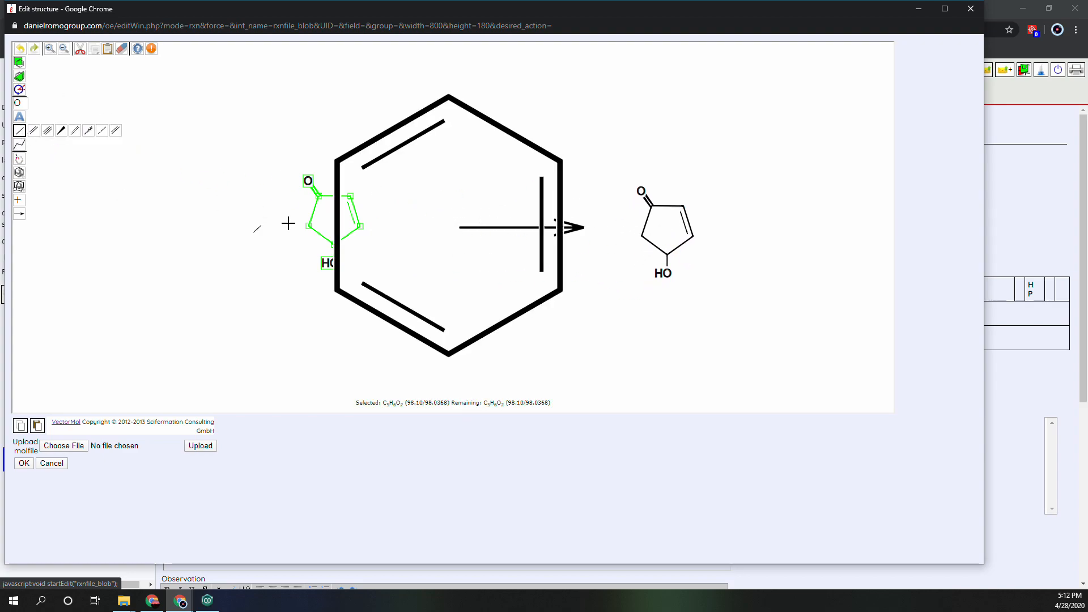
pyautogui.click(666, 274)
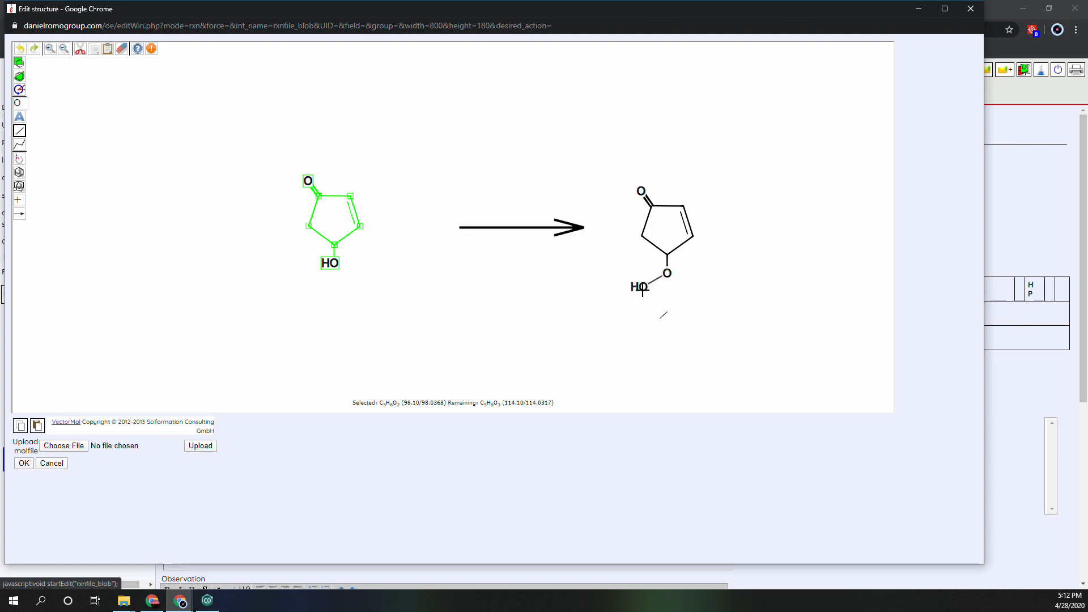
pyautogui.press('c')
pyautogui.click(643, 288)
pyautogui.click(645, 293)
pyautogui.click(644, 291)
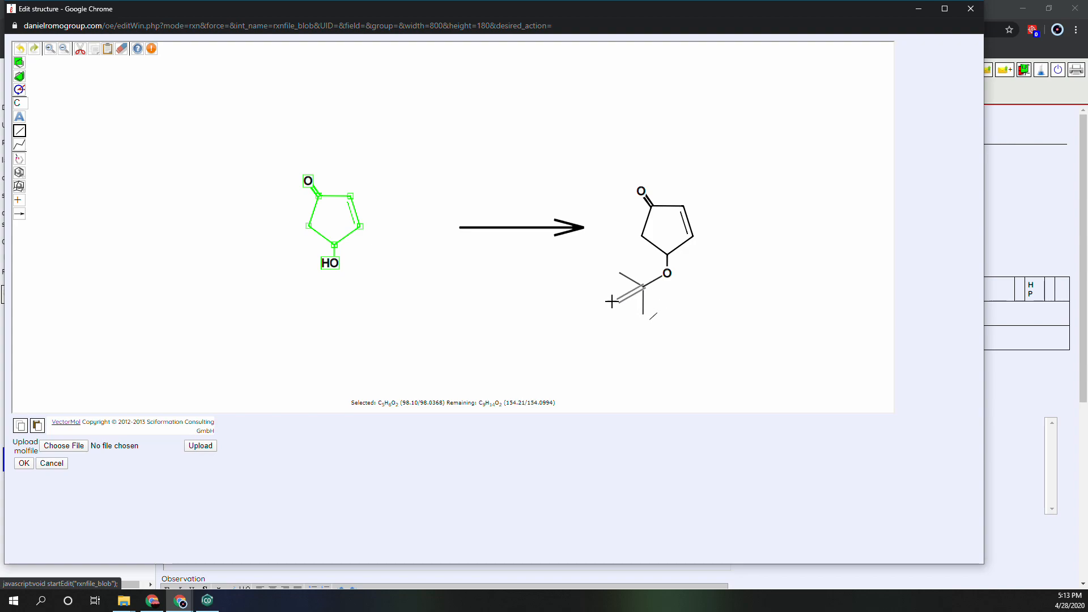
pyautogui.click(620, 299)
pyautogui.click(620, 298)
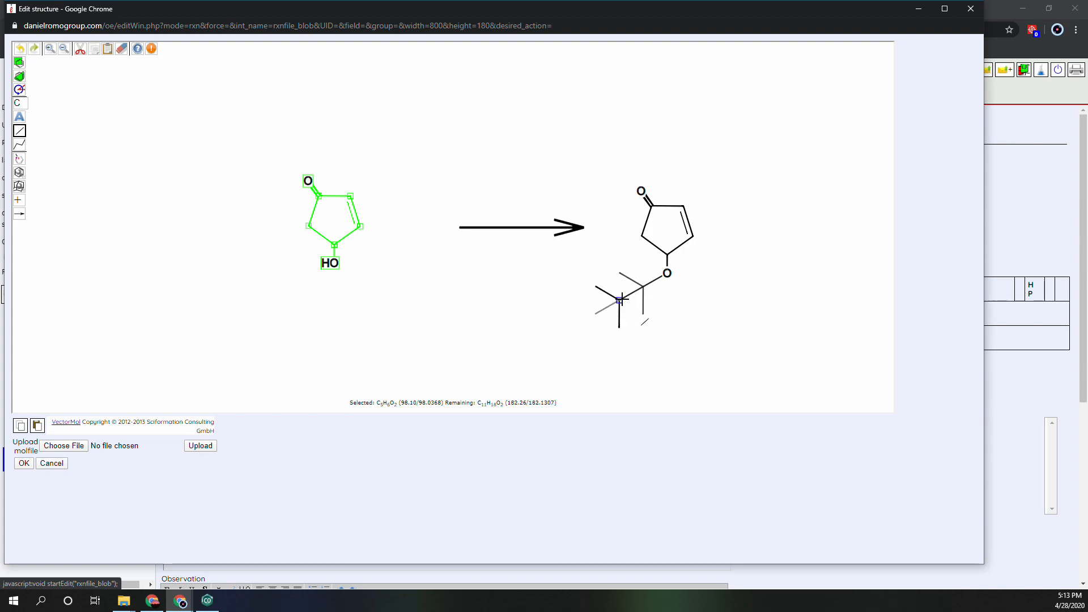
pyautogui.click(619, 299)
# Replace the product carbon bonded to the lower oxygen with Si and accept the finished reaction scheme.
pyautogui.click(35, 129)
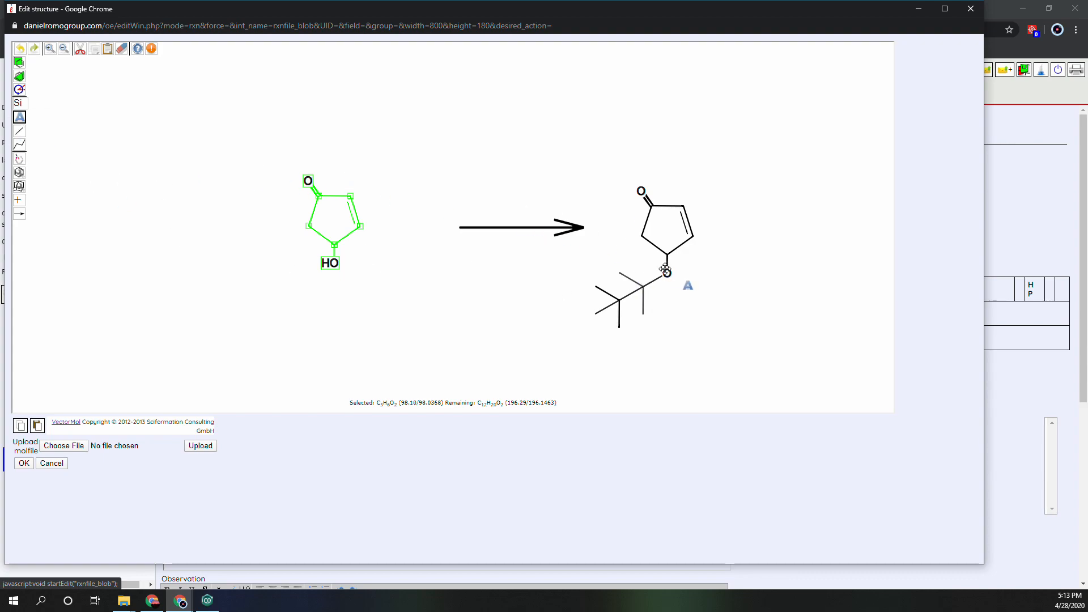
pyautogui.click(642, 286)
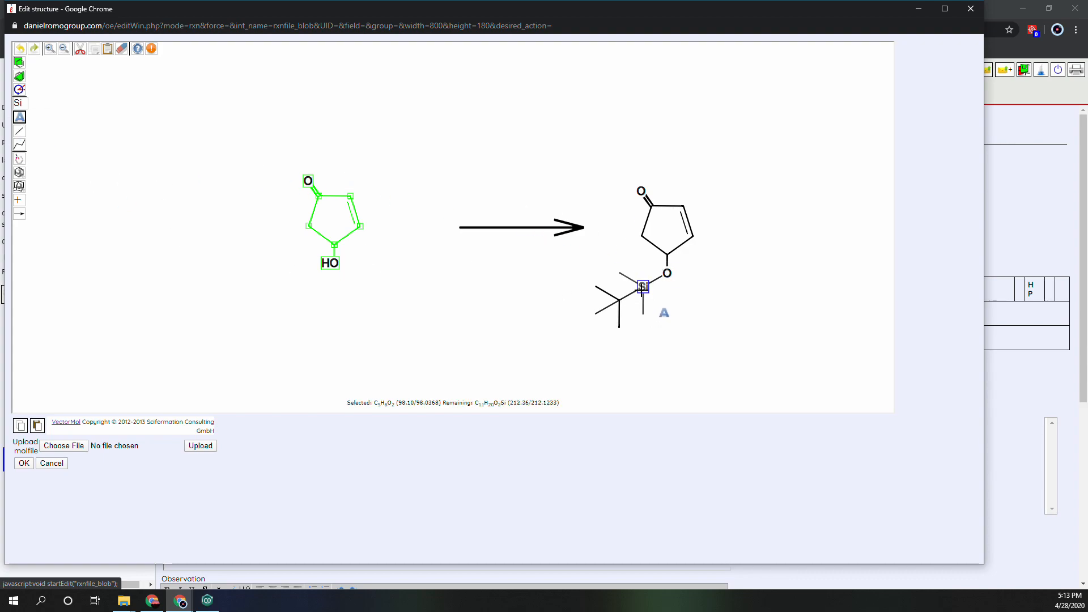
pyautogui.click(24, 463)
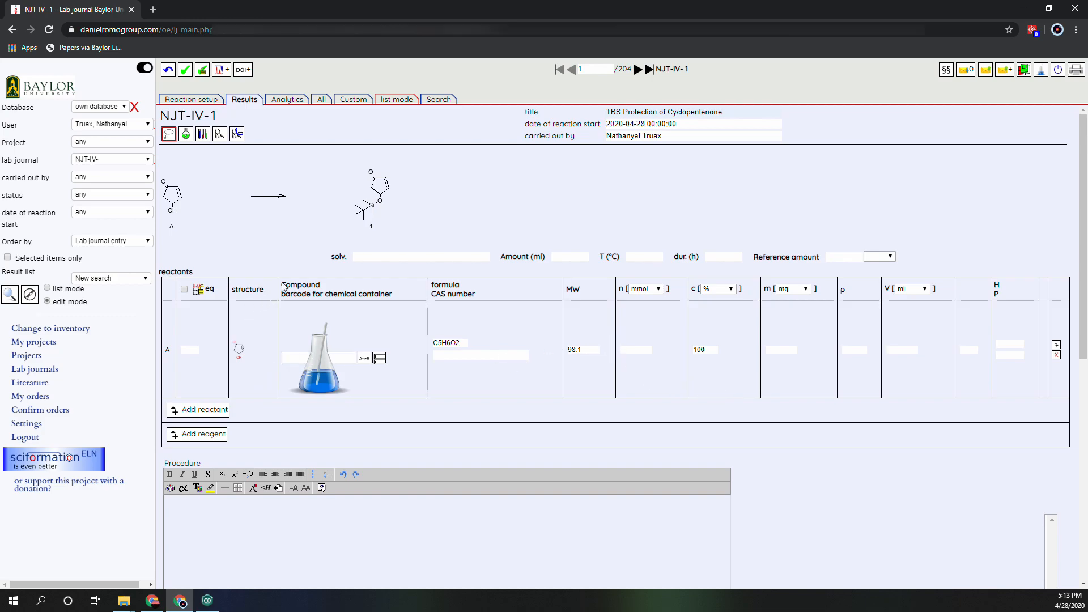
# Enable the equivalents option and set reactant A to 1 equivalent with a mass of 100 mg.
pyautogui.click(183, 289)
pyautogui.click(190, 350)
pyautogui.click(768, 352)
pyautogui.write('100')
# Set the solvent to CH2Cl2 with an amount of 100 ml.
pyautogui.click(433, 255)
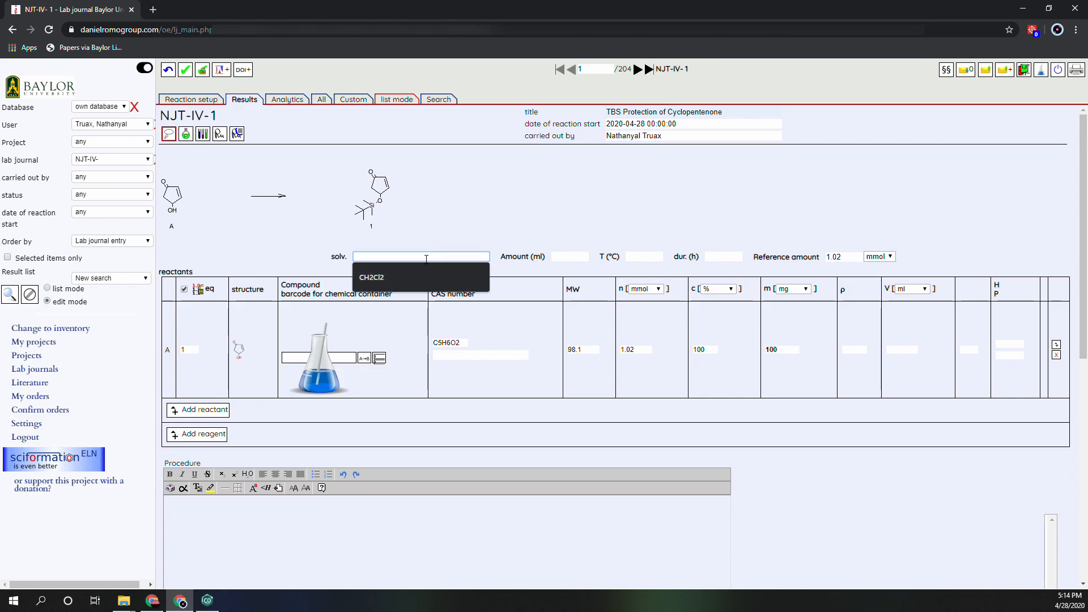
pyautogui.click(407, 272)
pyautogui.click(570, 257)
pyautogui.click(573, 272)
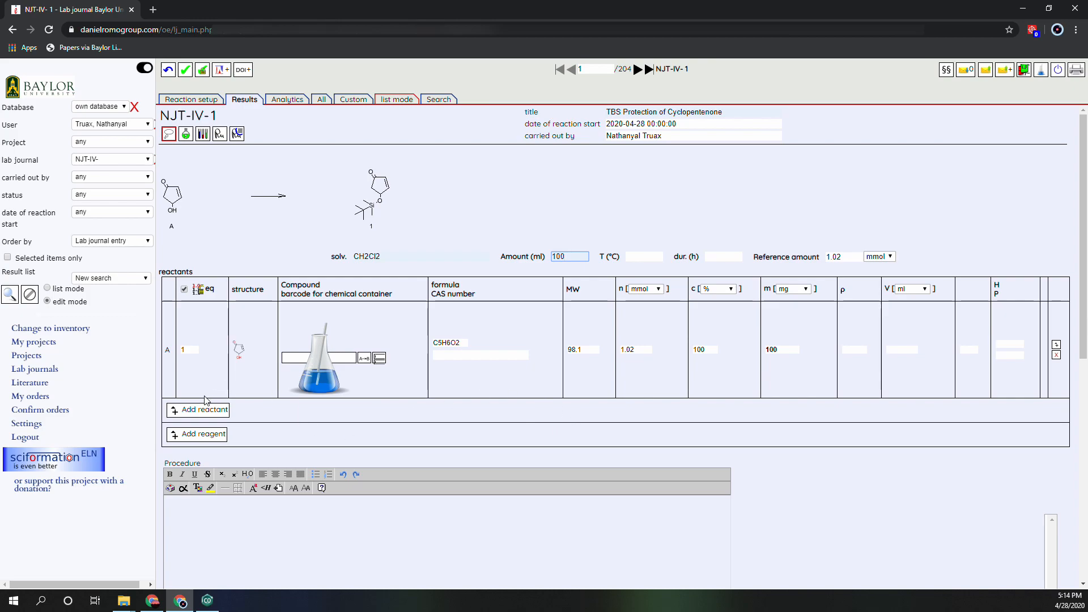
# Add a reagent by searching the chemical inventory for CAS number 18162-48-6 and selecting the 500 g Oakwood container in C258R - FC 1 (Flammable Cabinet).
pyautogui.scroll(-2, 238, 306)
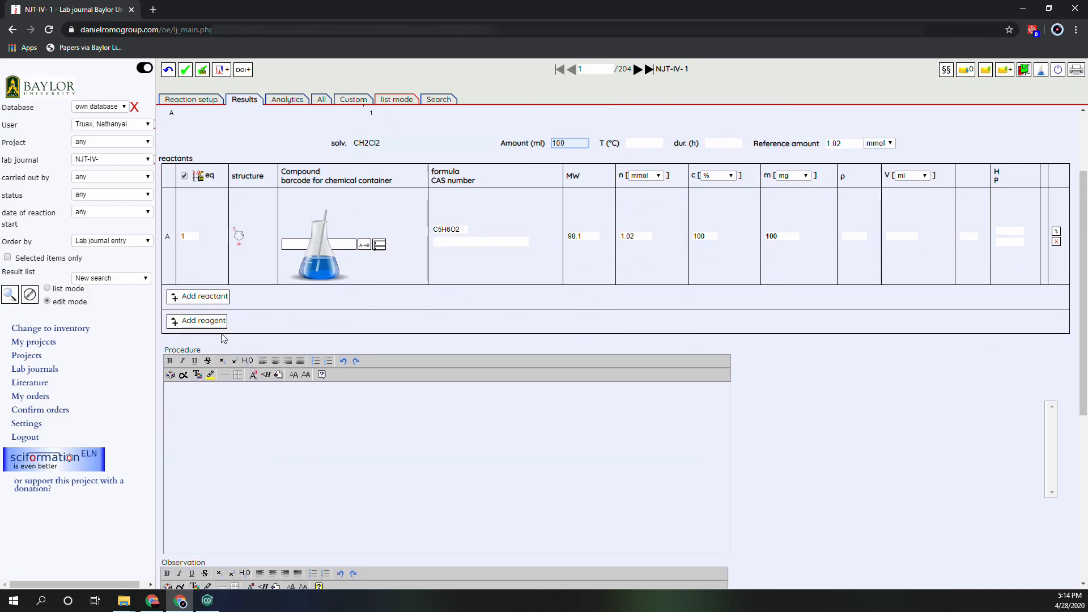
pyautogui.click(216, 321)
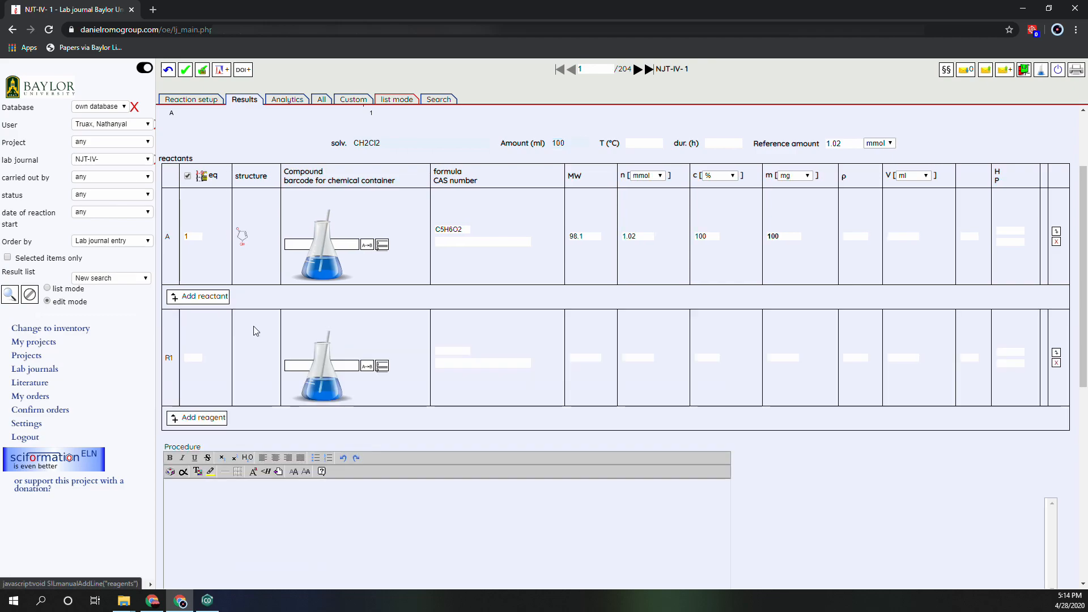
pyautogui.click(336, 370)
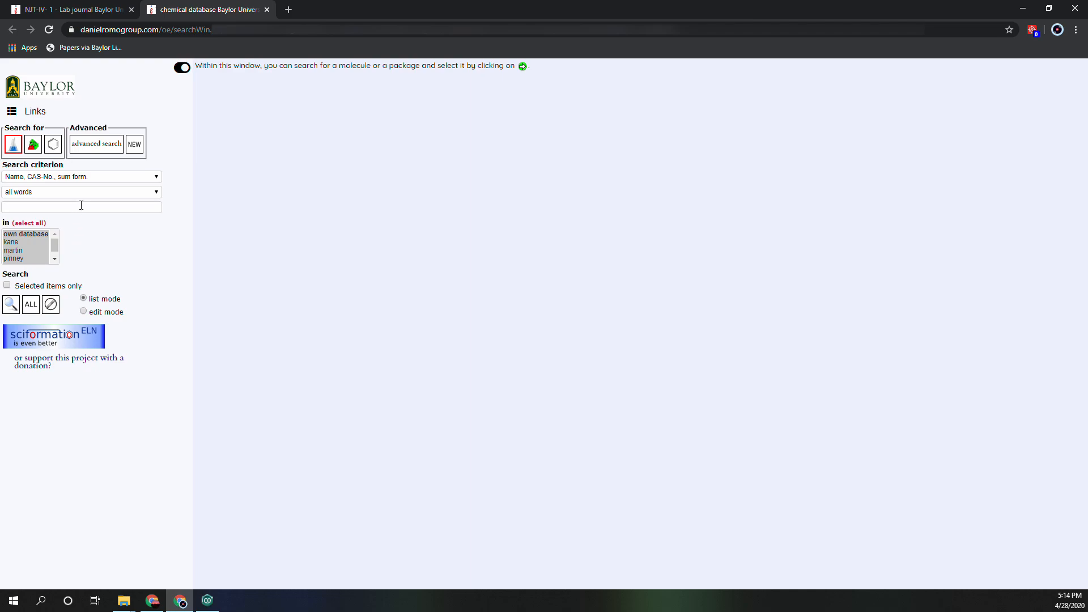
pyautogui.click(81, 207)
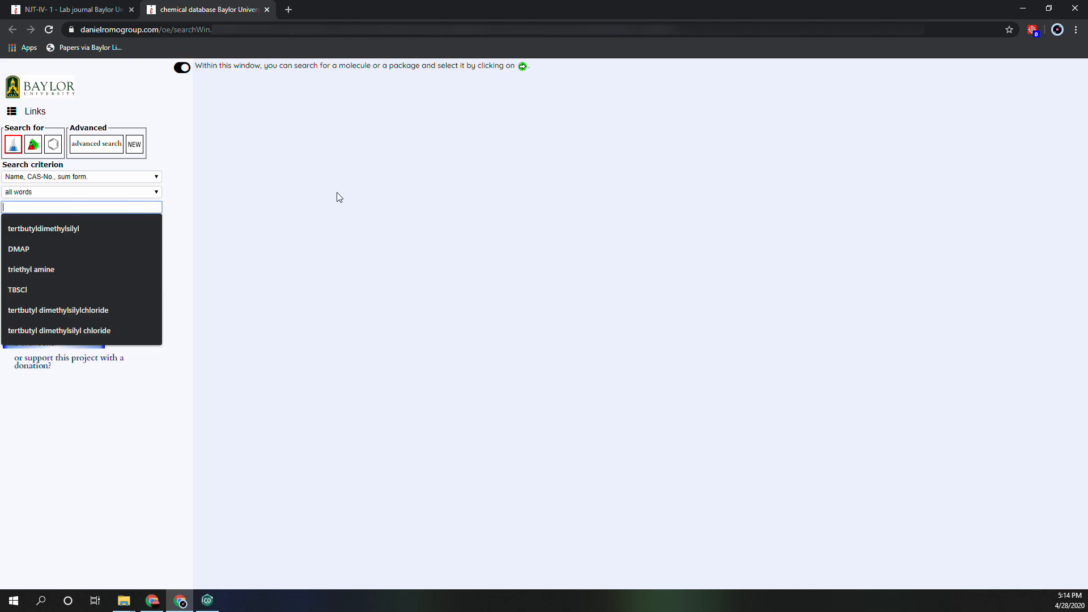
pyautogui.hotkey('ctrl', 'v')
pyautogui.press('Return')
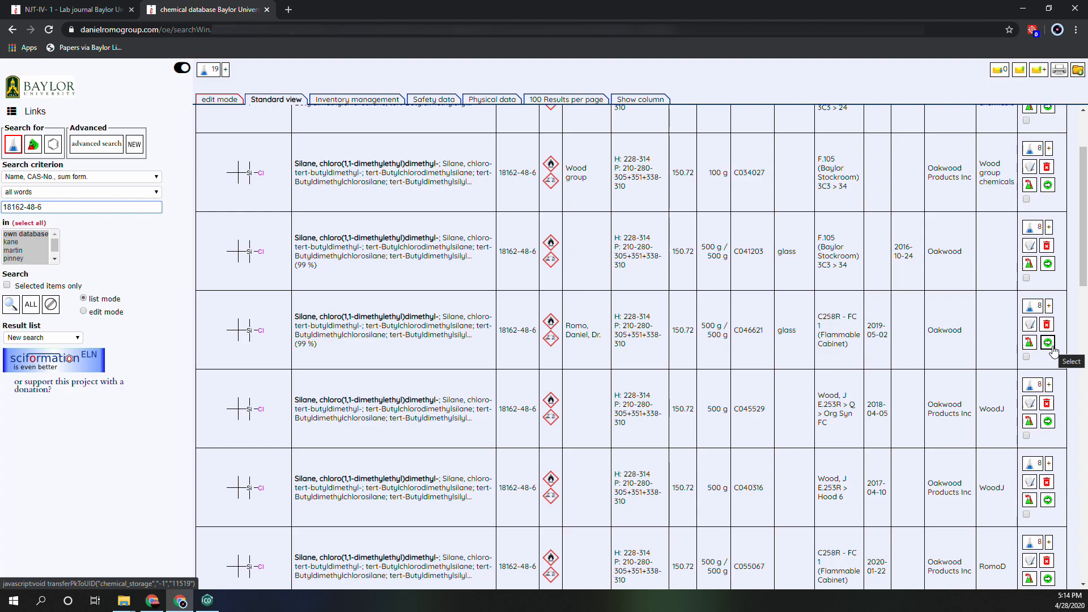
pyautogui.click(1047, 343)
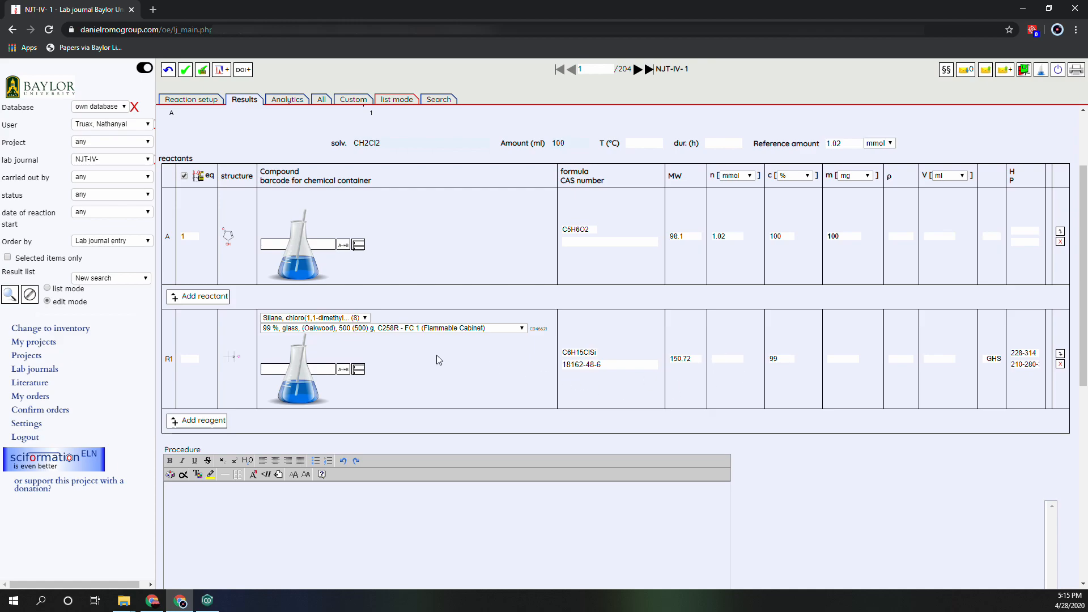
# Set the silyl chloride reagent R1 to 1.1 equivalents.
pyautogui.doubleClick(540, 328)
pyautogui.click(190, 358)
pyautogui.write('1.1')
pyautogui.click(509, 394)
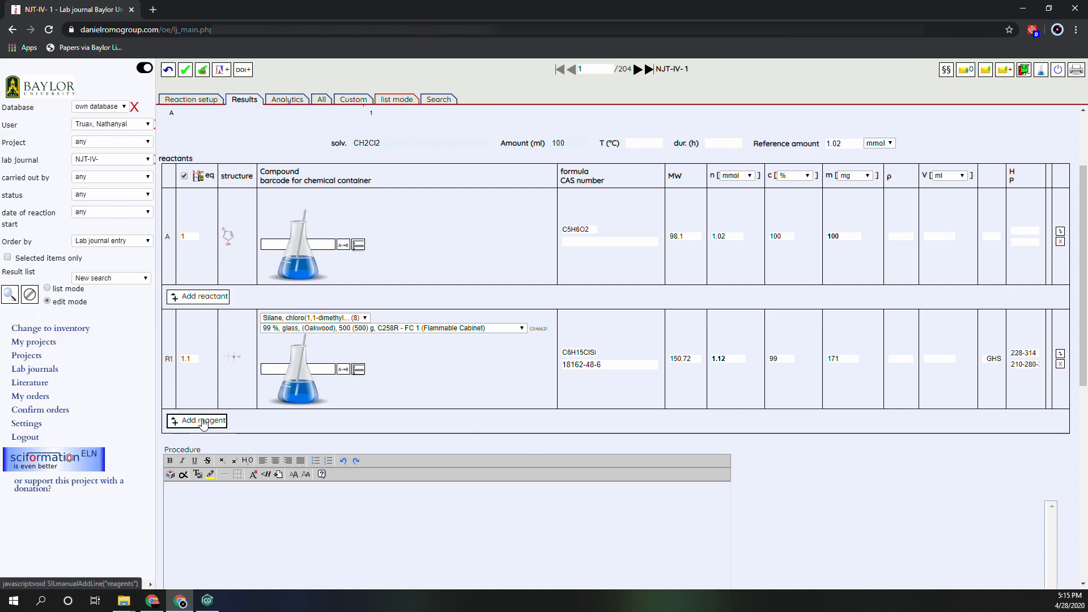
# Add DMAP from the inventory as the second reagent, using the 500 g plastic Oakwood container, at 0.1 equivalents.
pyautogui.click(201, 420)
pyautogui.click(314, 464)
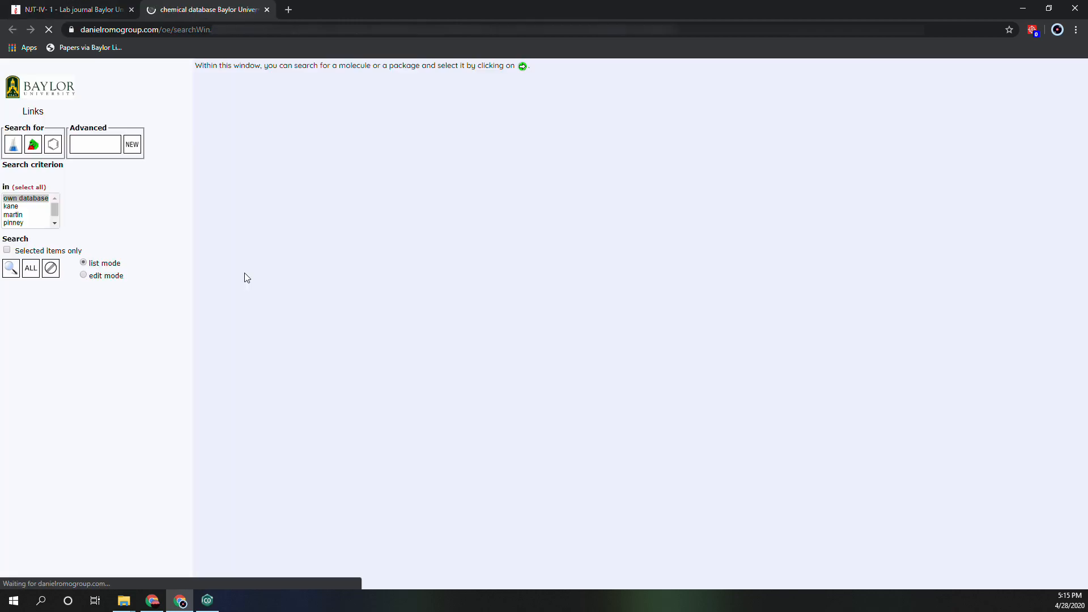
pyautogui.click(50, 207)
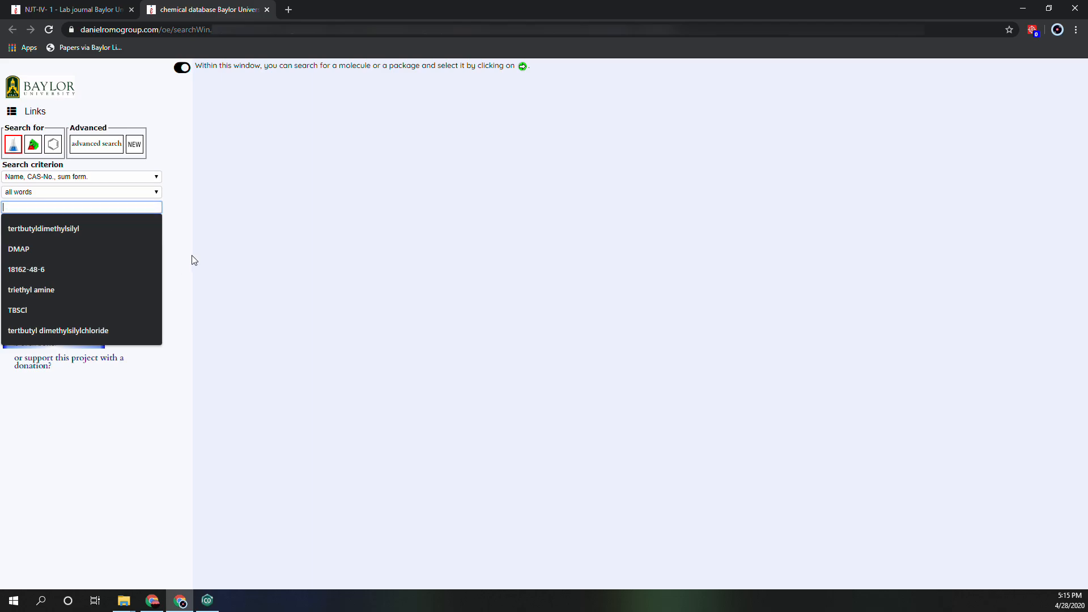
pyautogui.click(72, 250)
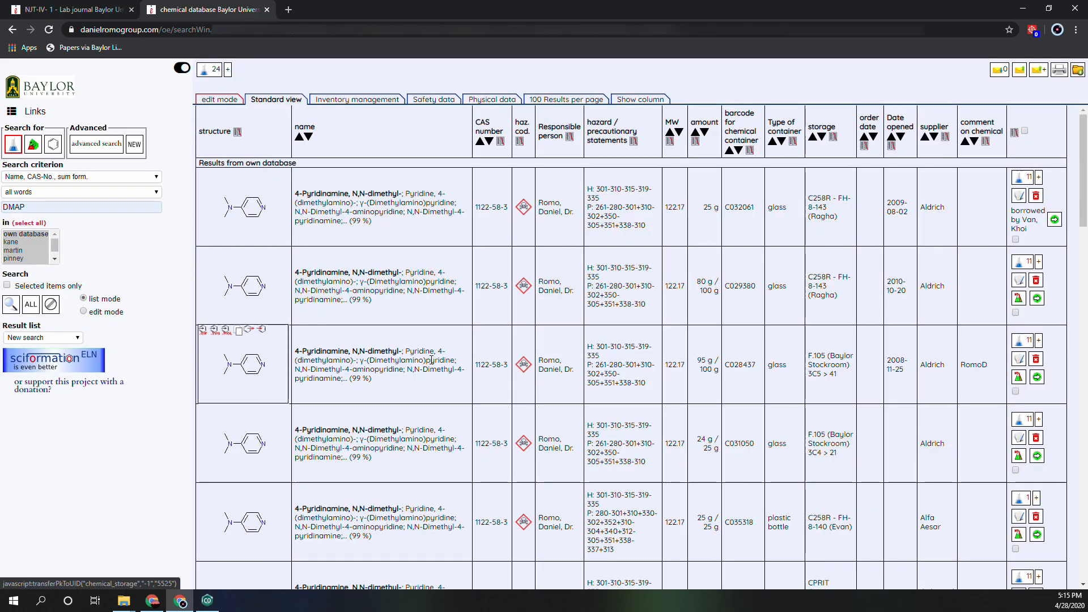
pyautogui.scroll(-5, 820, 244)
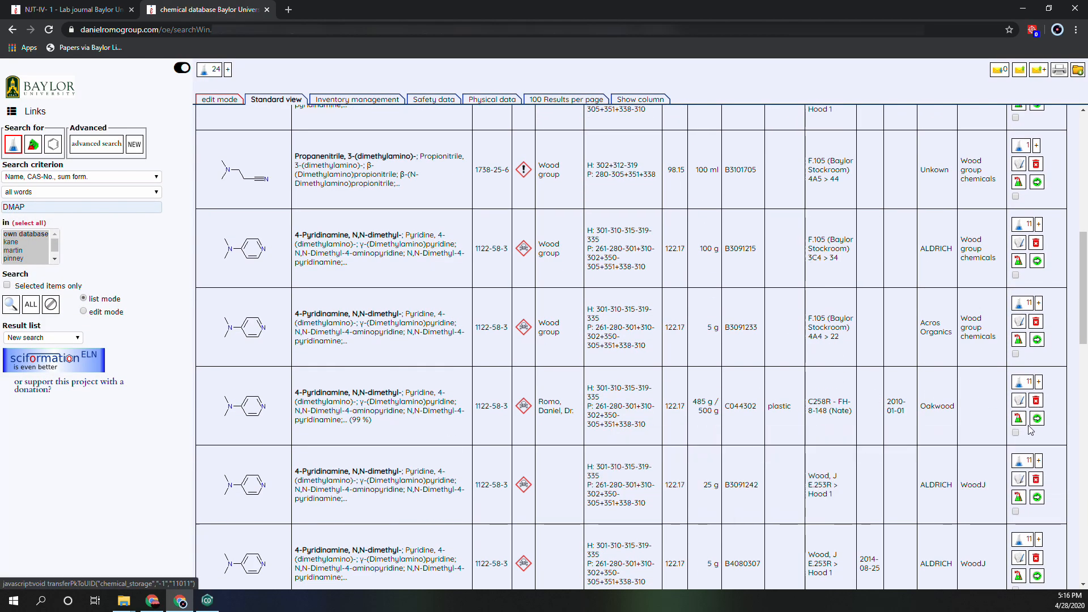
pyautogui.click(704, 434)
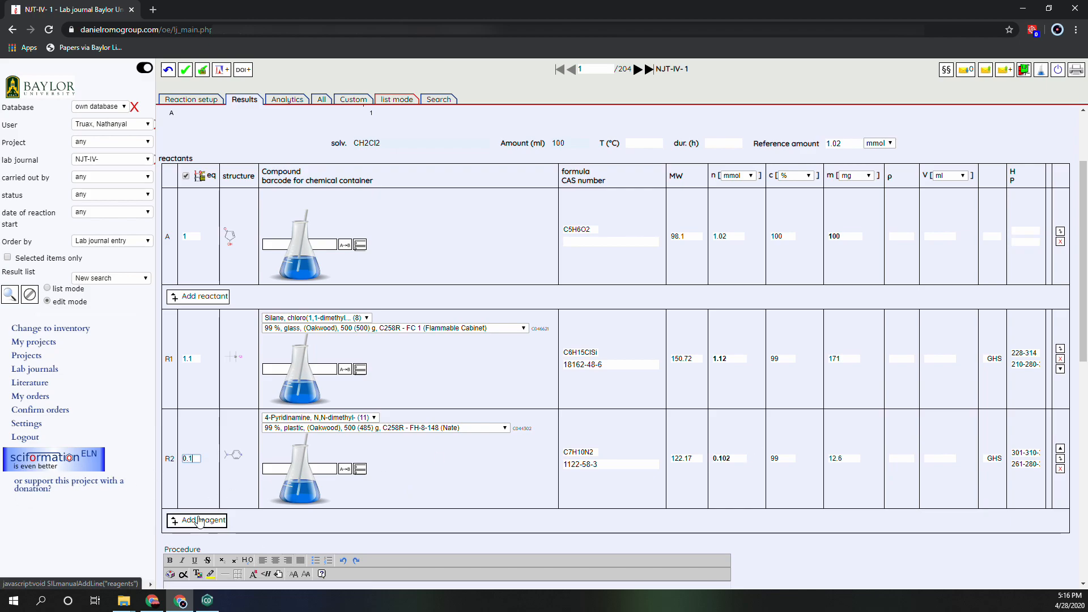
# Add triethylamine from the inventory as the third reagent, using a 500 ml Alfa Aesar container, at 1.5 equivalents.
pyautogui.click(200, 520)
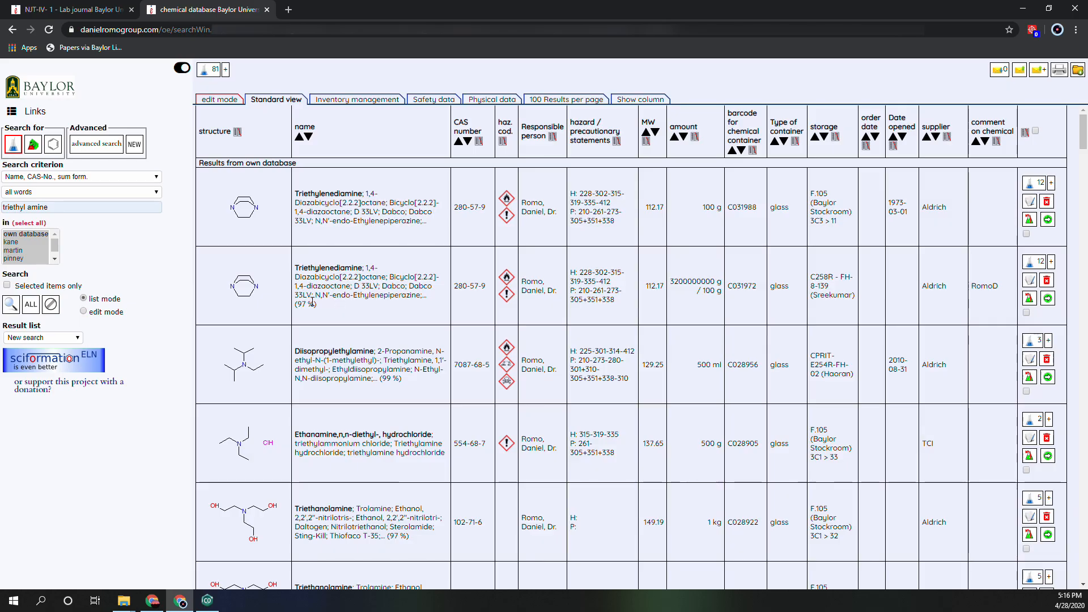
pyautogui.scroll(-5, 408, 326)
pyautogui.scroll(-10, 408, 326)
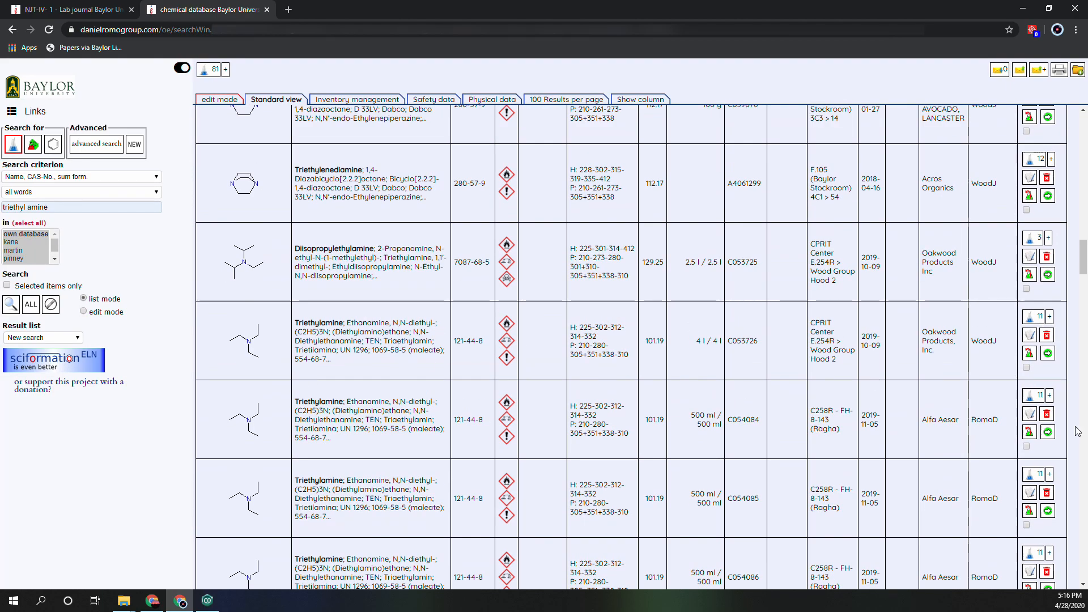
pyautogui.click(1048, 432)
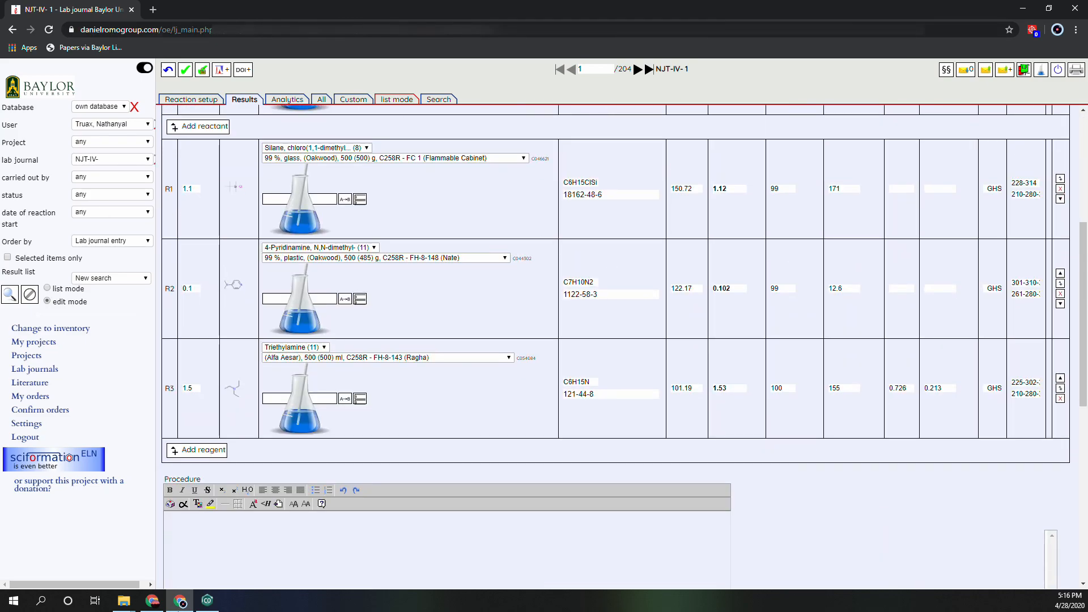
# Enter "Add procedure here" as the procedure text.
pyautogui.scroll(2, 371, 321)
pyautogui.scroll(-3, 382, 339)
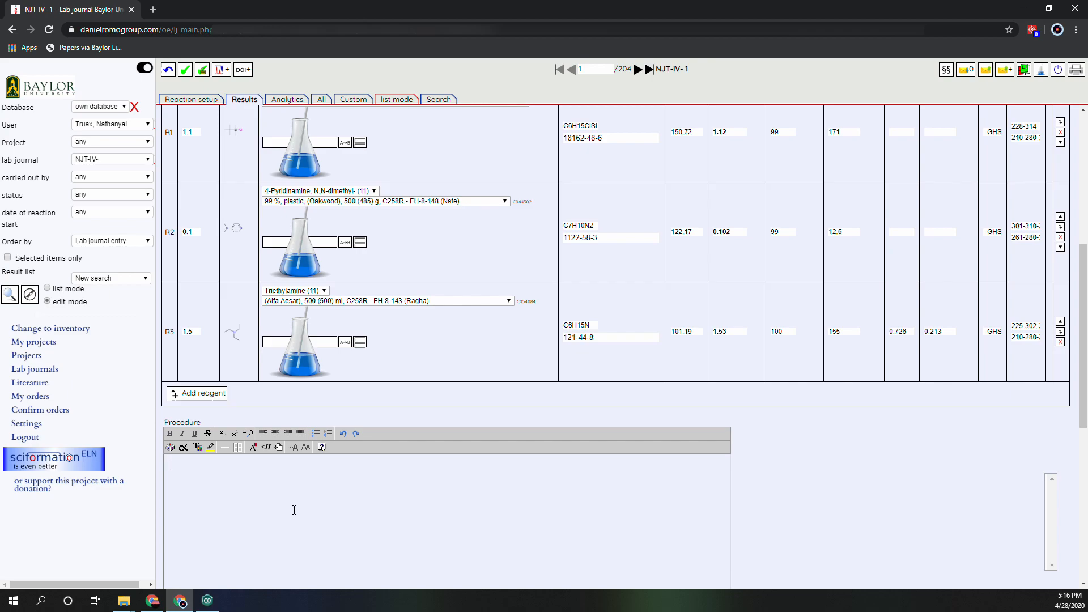
pyautogui.write('ocedure here')
# Set the product to 1.0 equivalent and its isolated mass to 150 mg in the products table.
pyautogui.scroll(-4, 443, 476)
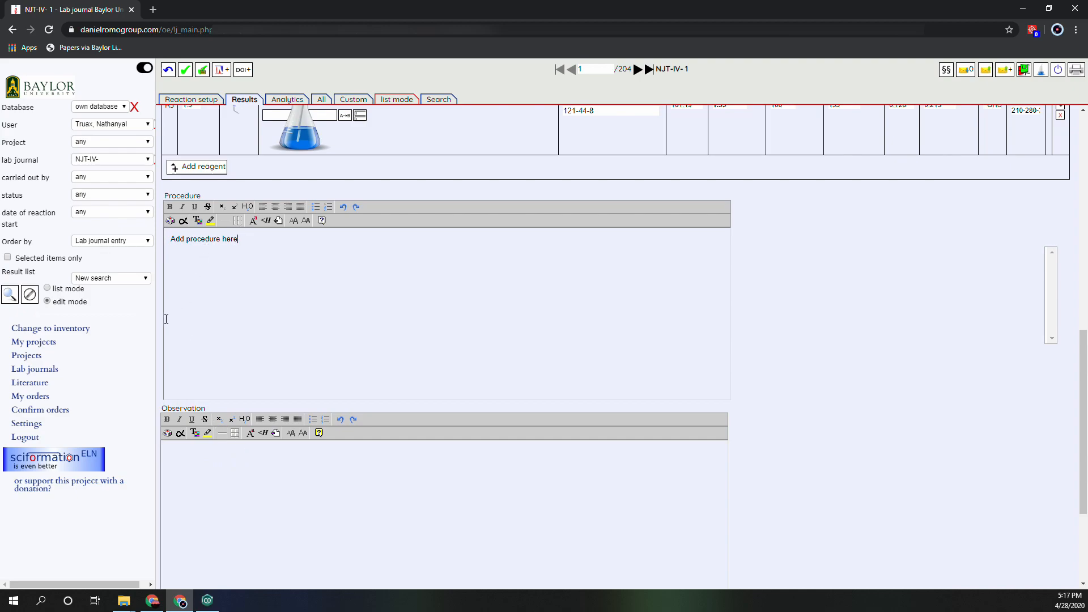
pyautogui.scroll(-3, 233, 309)
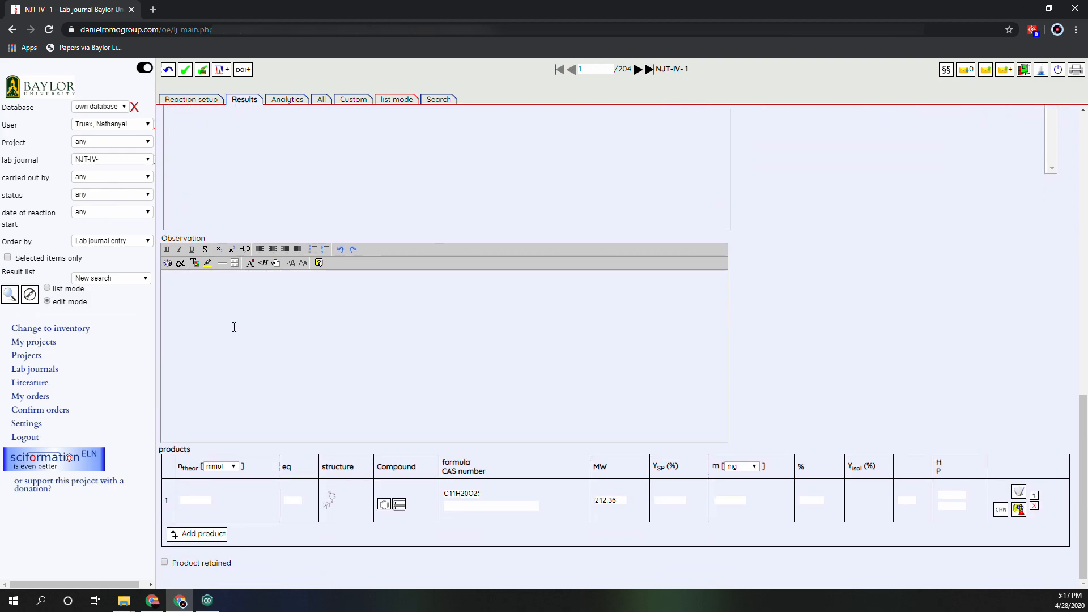
pyautogui.scroll(6, 234, 327)
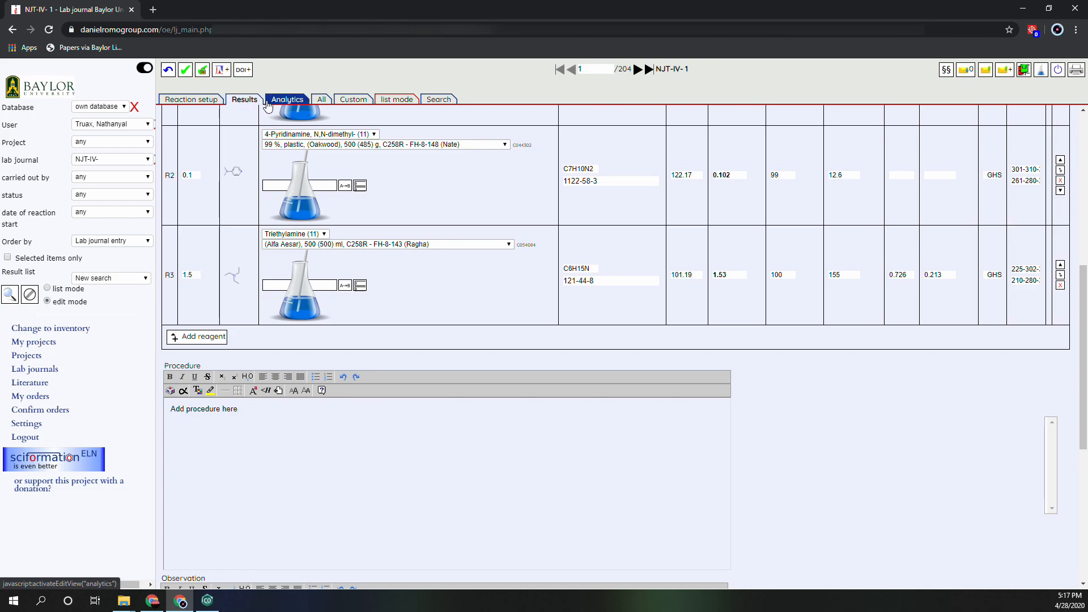
pyautogui.scroll(-6, 301, 327)
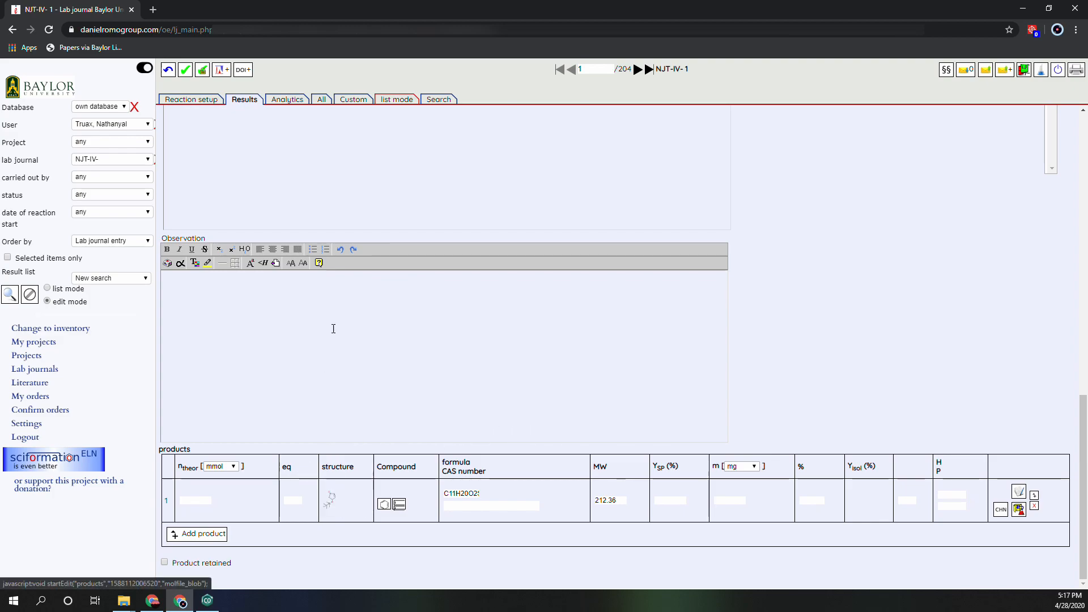
pyautogui.click(296, 500)
pyautogui.write('1.0')
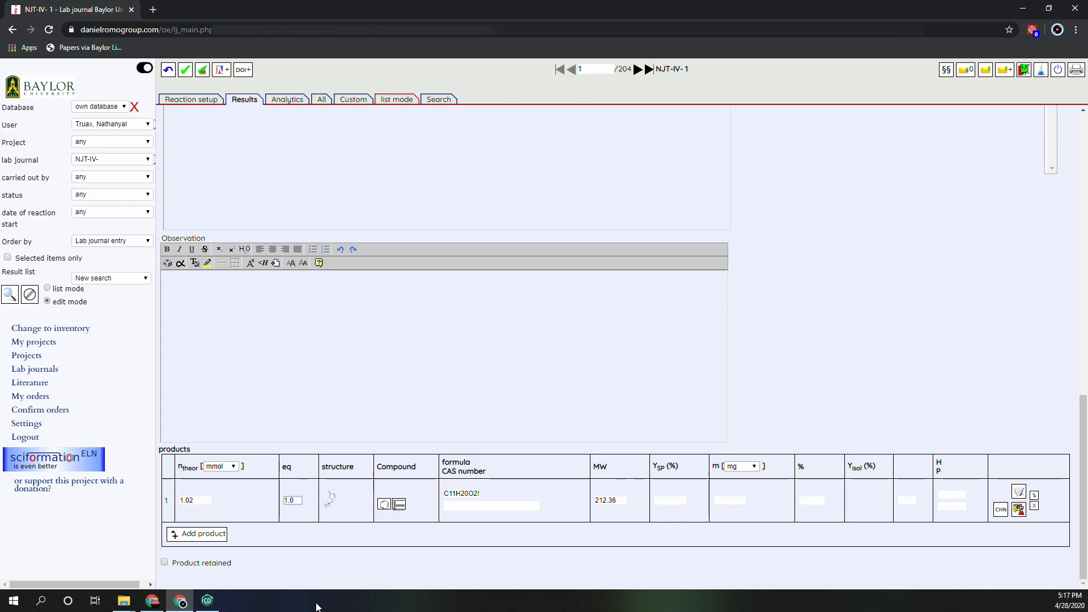
pyautogui.click(518, 506)
pyautogui.click(713, 502)
pyautogui.write('150')
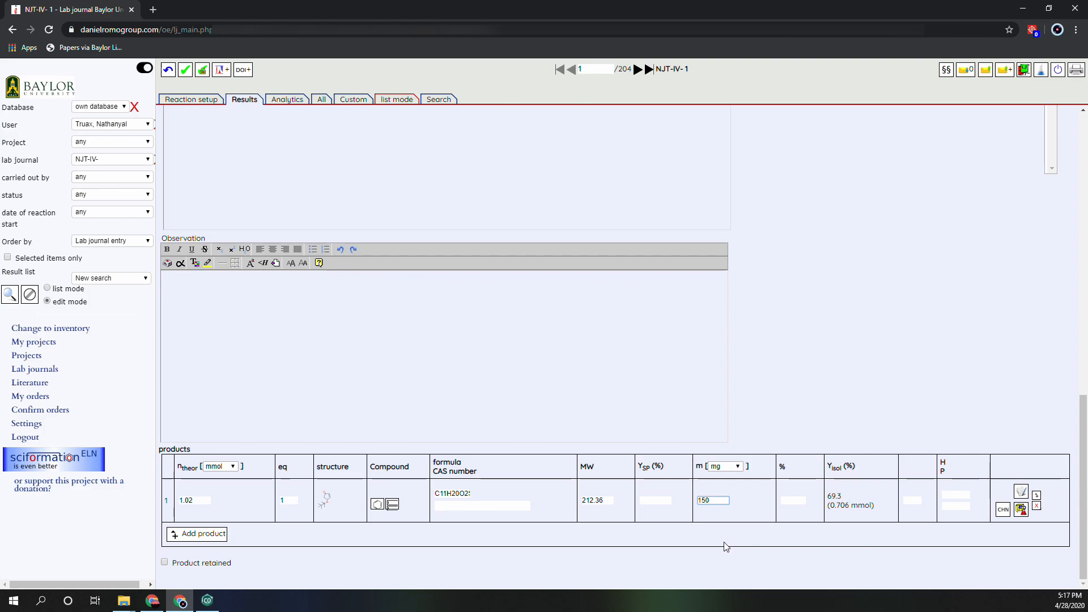
# Save the changes to the completed lab journal entry.
pyautogui.scroll(2, 657, 489)
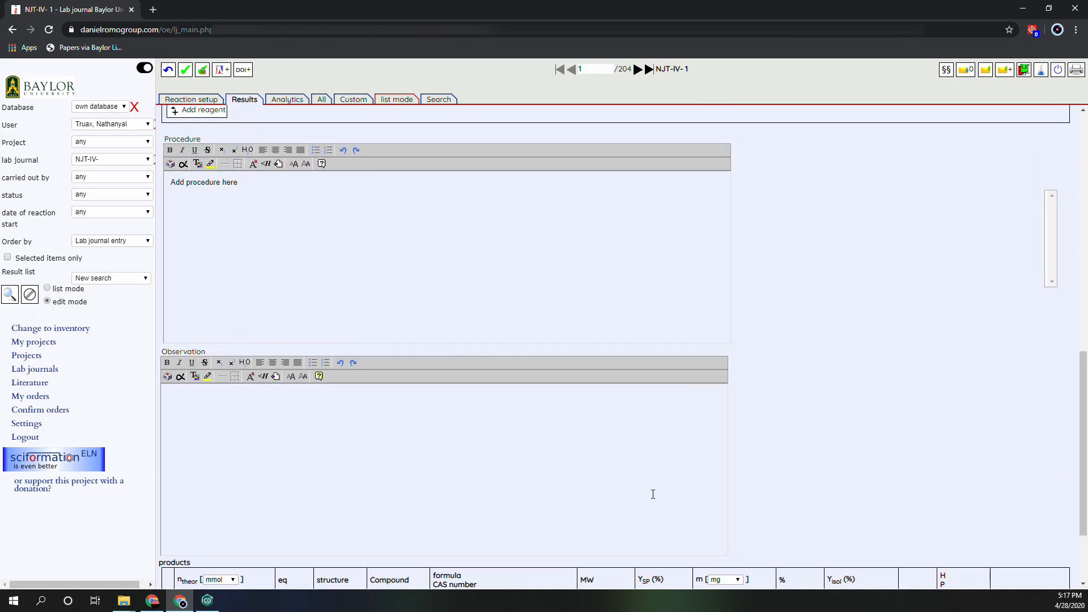
pyautogui.scroll(10, 657, 488)
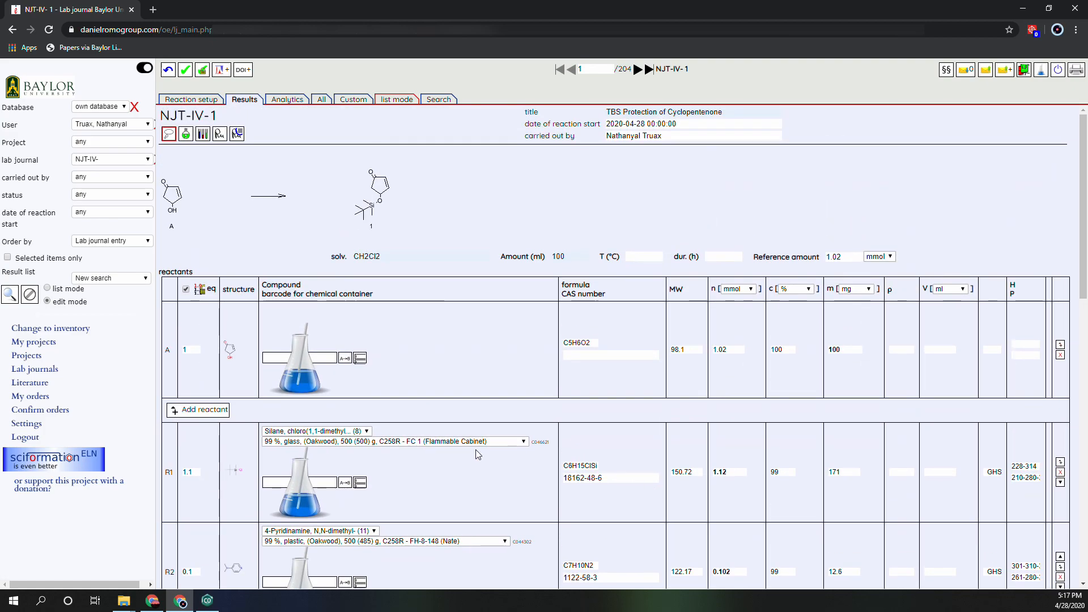
pyautogui.moveTo(288, 235)
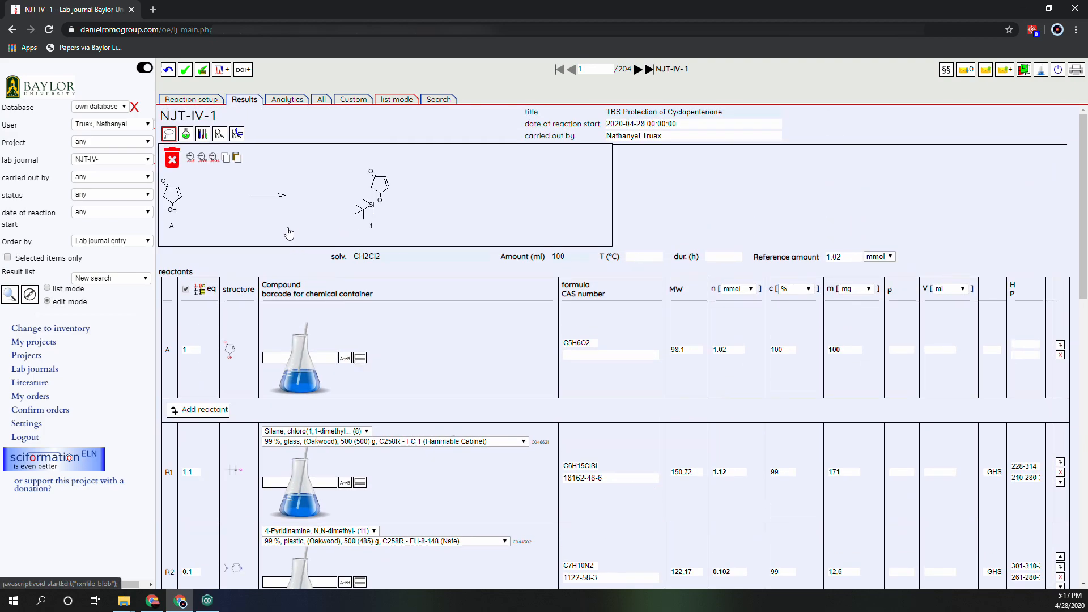
pyautogui.click(185, 72)
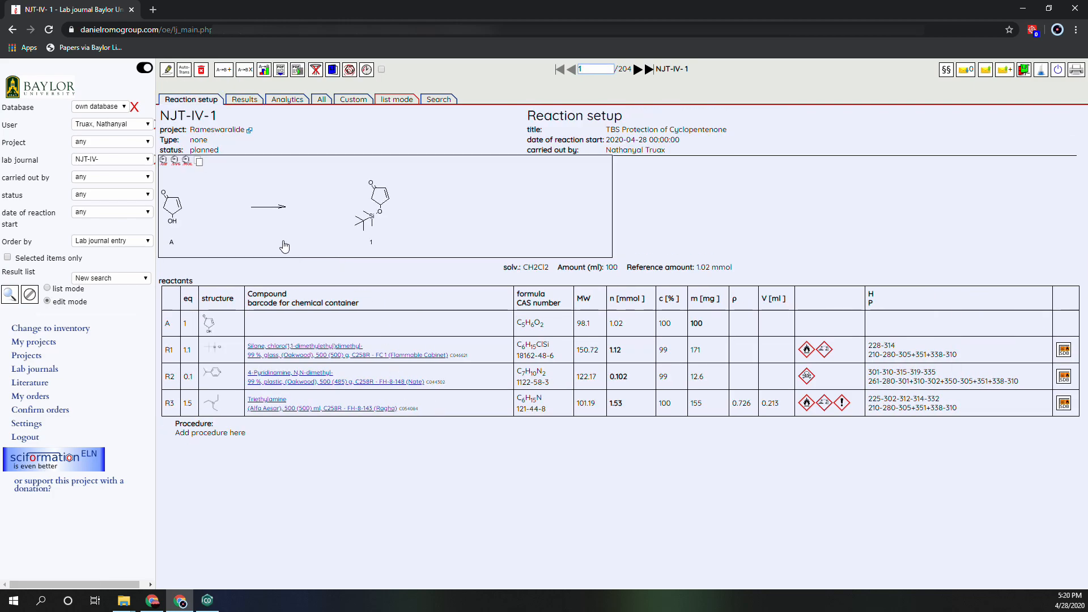
# Copy reaction NJT-IV-1 with its procedure into the NJT-IV- lab journal as a new entry, overwriting 0 existing entries.
pyautogui.moveTo(284, 247)
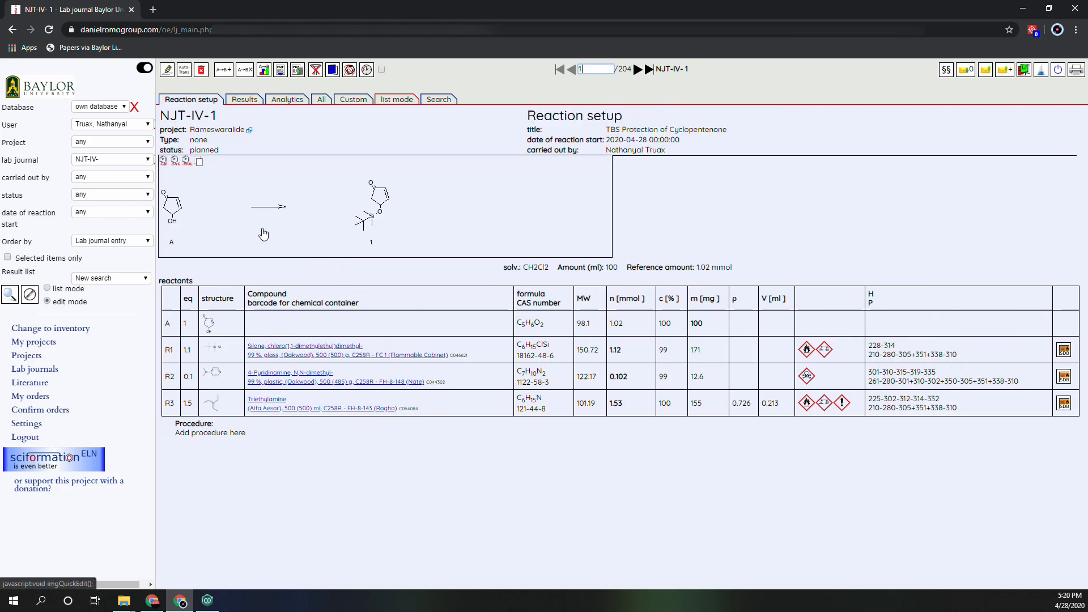
pyautogui.click(244, 71)
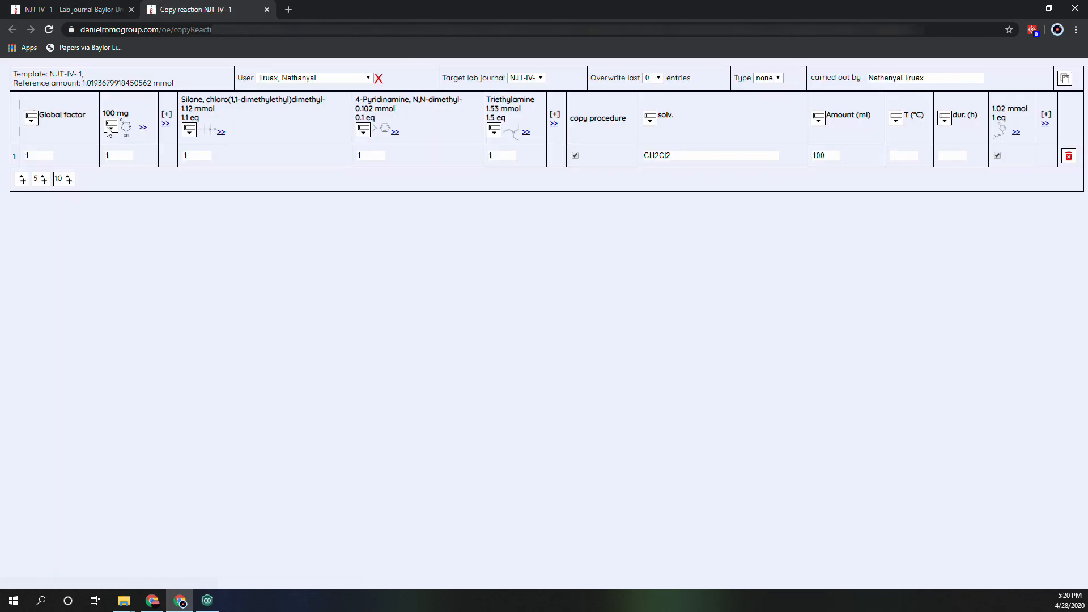
pyautogui.click(524, 78)
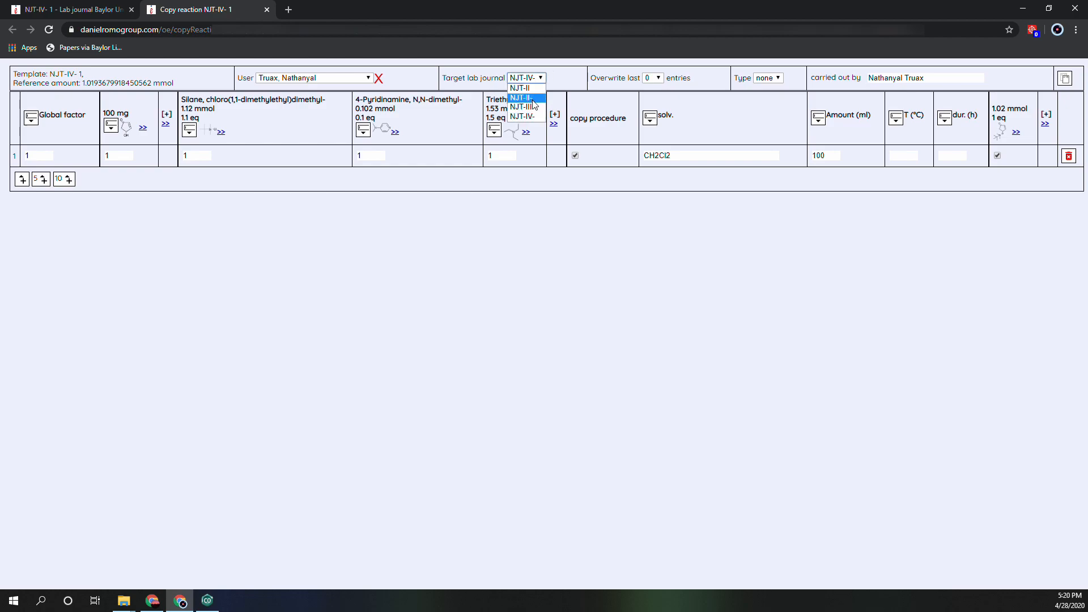
pyautogui.click(556, 74)
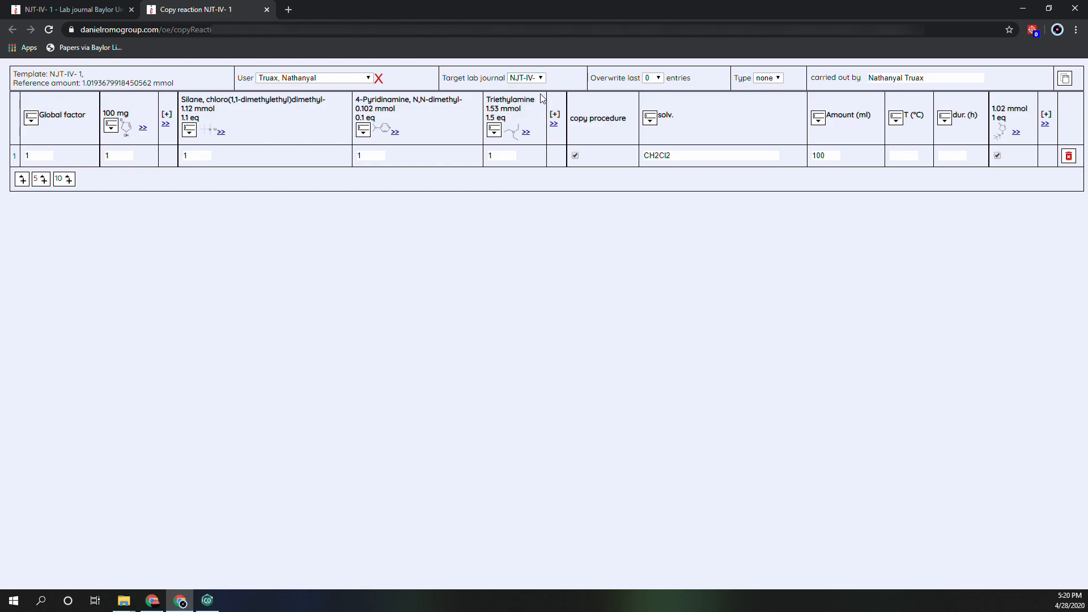
pyautogui.click(654, 80)
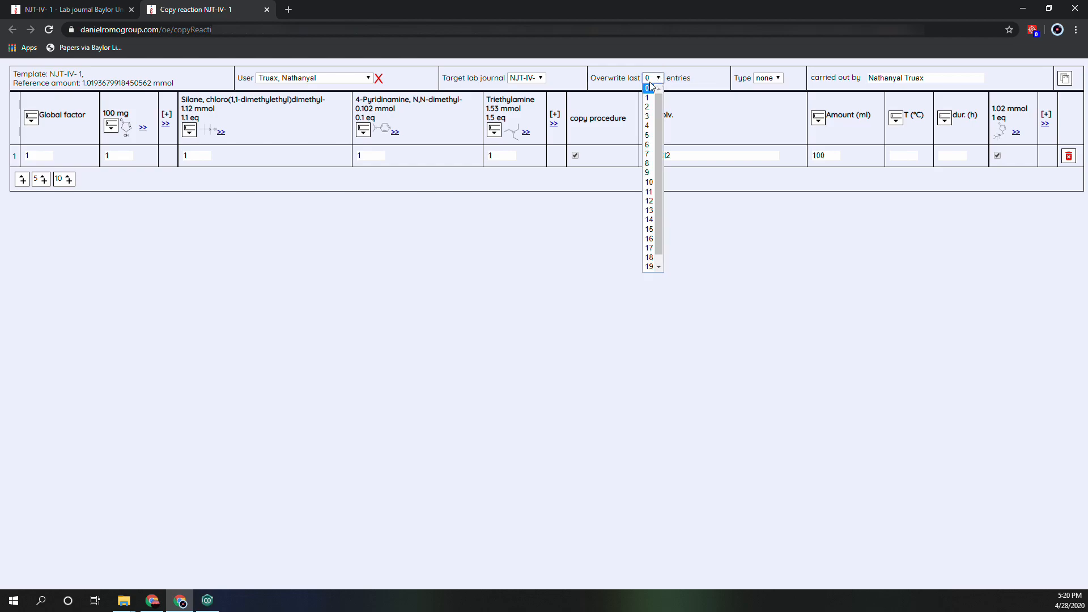
pyautogui.scroll(-1, 650, 250)
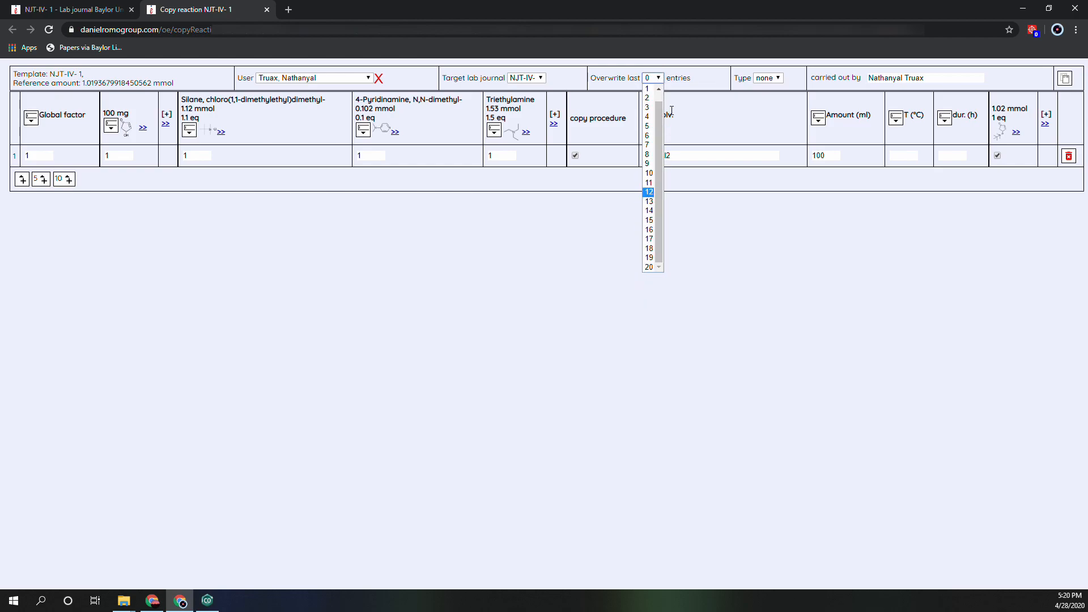
pyautogui.click(698, 73)
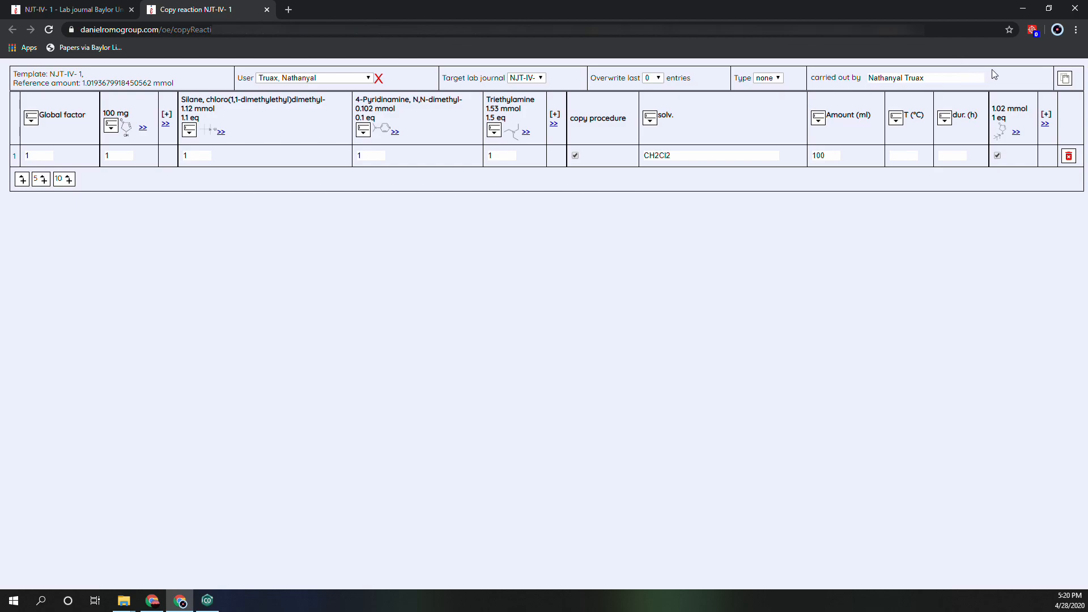
pyautogui.click(1065, 78)
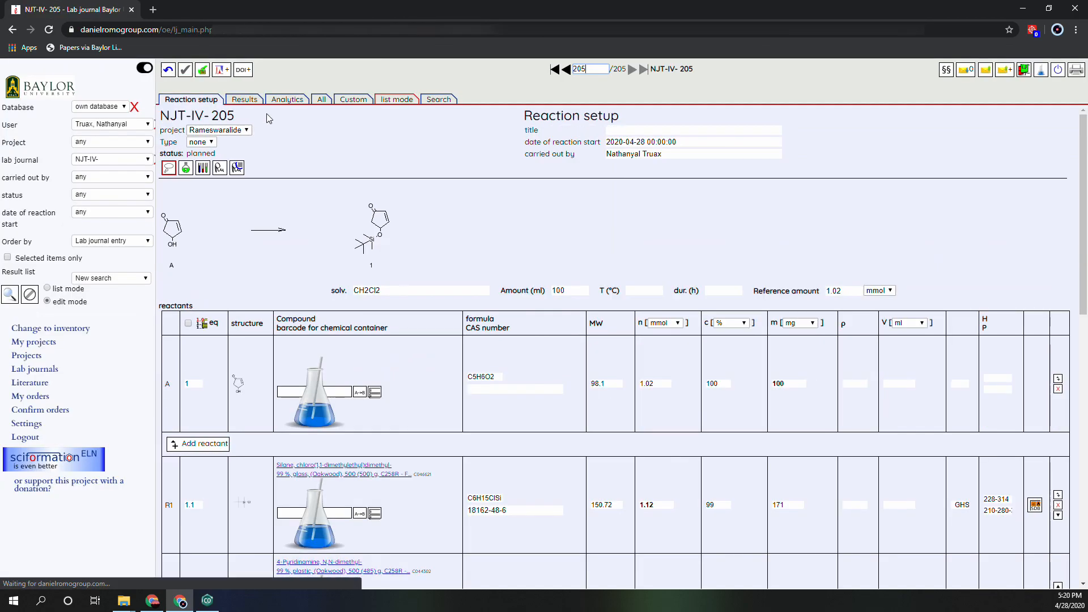
# Review the copied reaction's reagents and procedure, and title the entry "TBS Protection of Cyclopentenone".
pyautogui.scroll(-2, 309, 316)
pyautogui.scroll(-3, 309, 316)
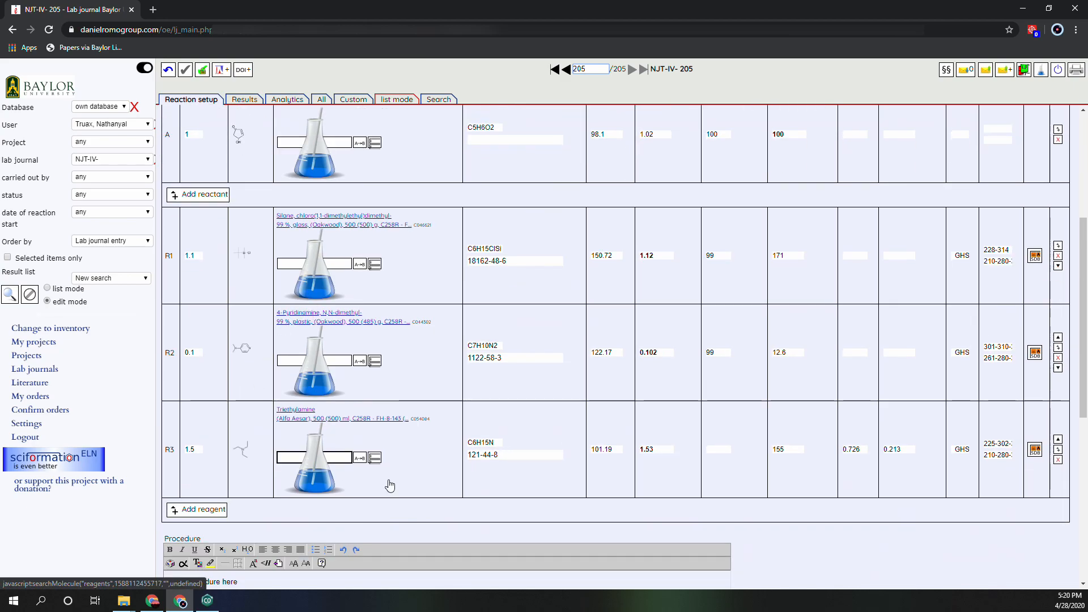
pyautogui.scroll(-3, 366, 348)
pyautogui.scroll(-4, 366, 348)
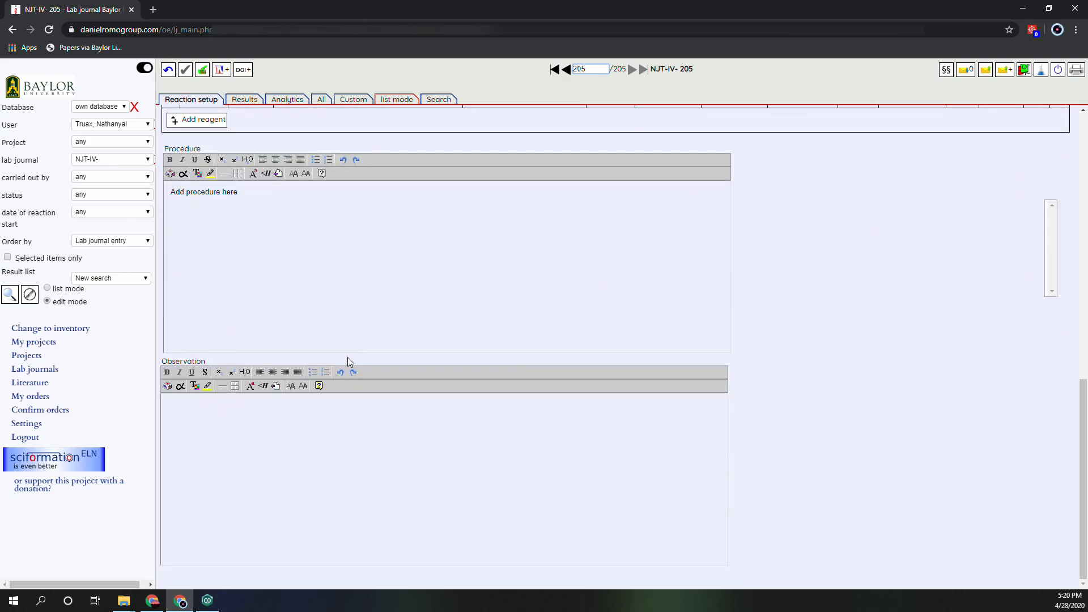
pyautogui.scroll(10, 325, 331)
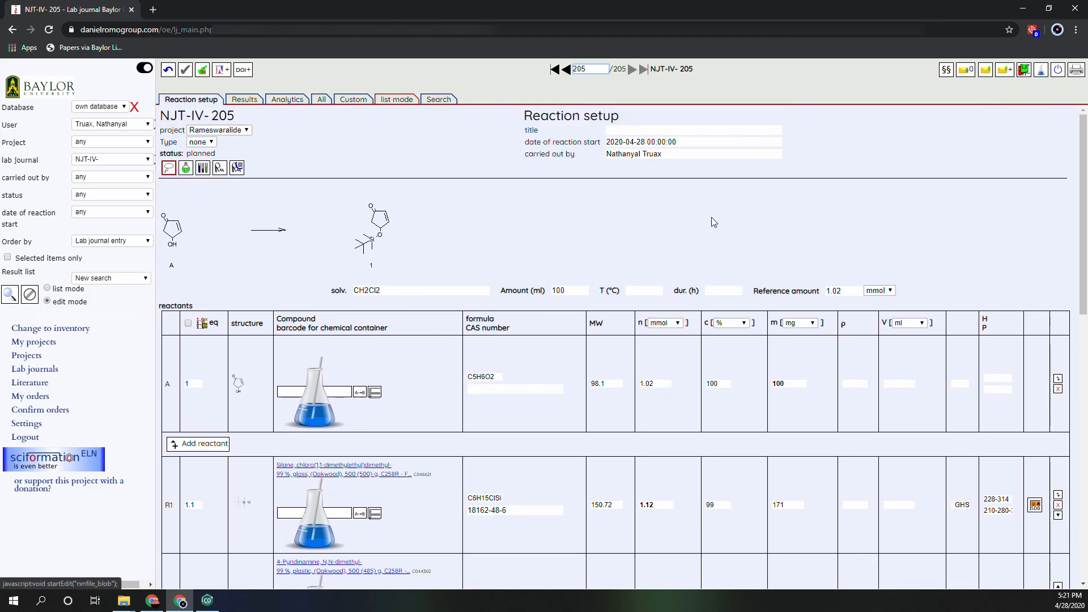
pyautogui.click(631, 133)
pyautogui.click(680, 151)
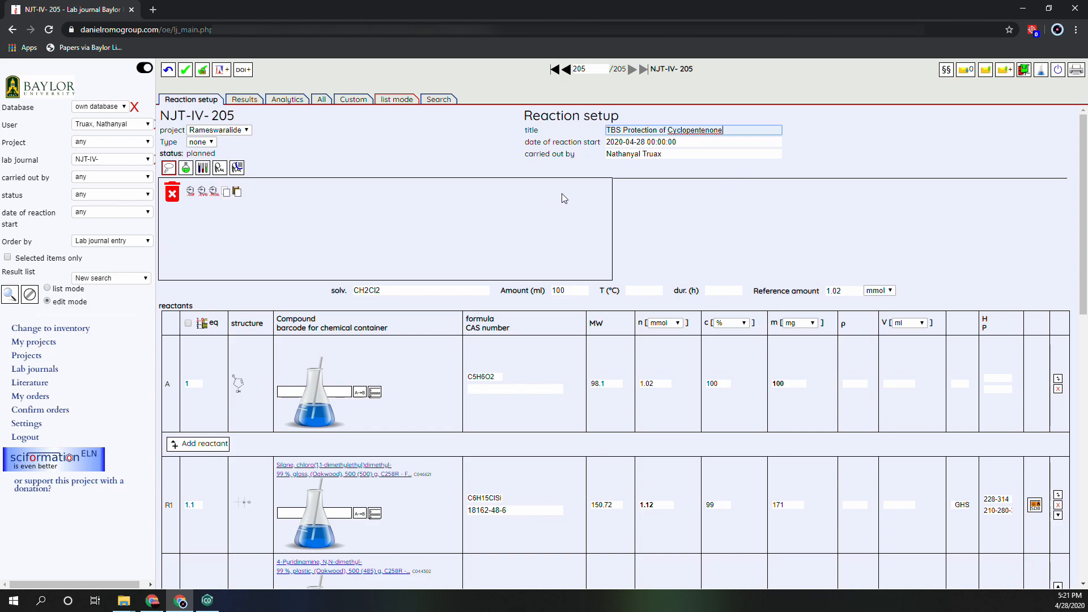
pyautogui.click(201, 142)
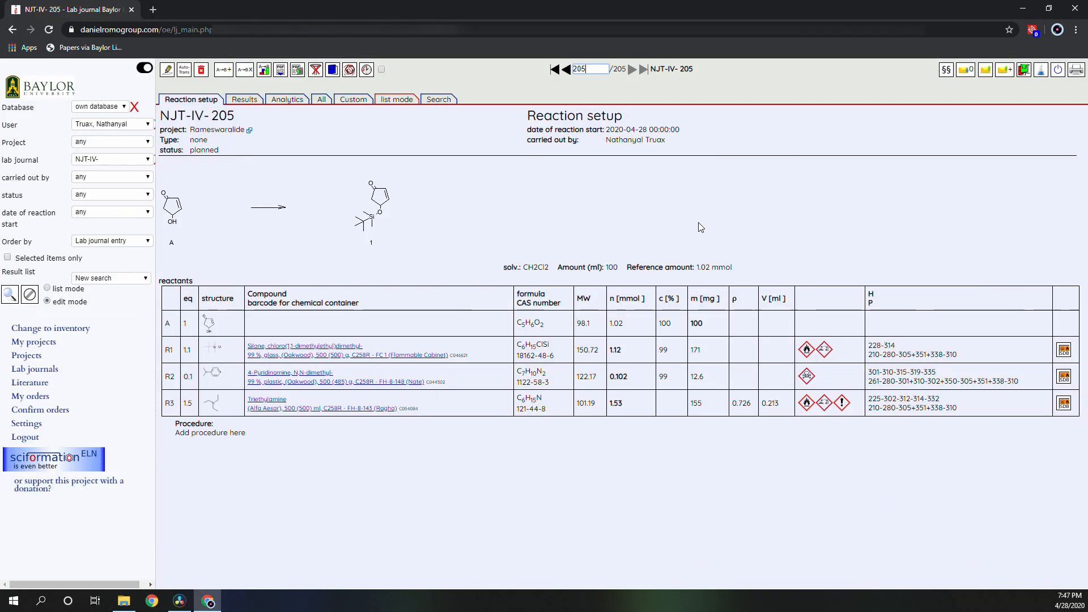
# Start a new reaction entry in the NJT-IV- lab journal.
pyautogui.click(224, 76)
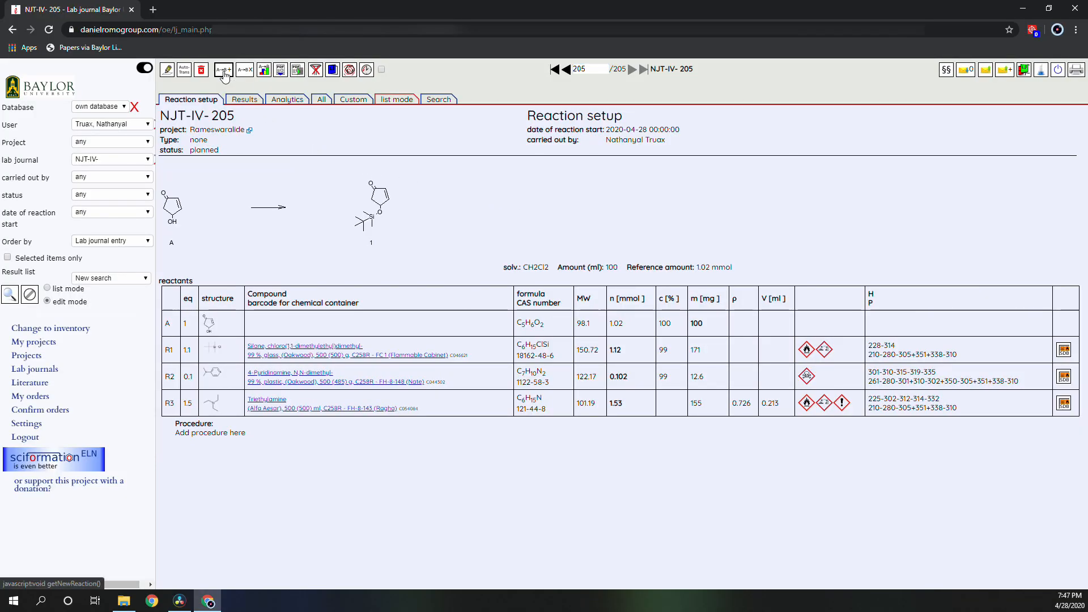